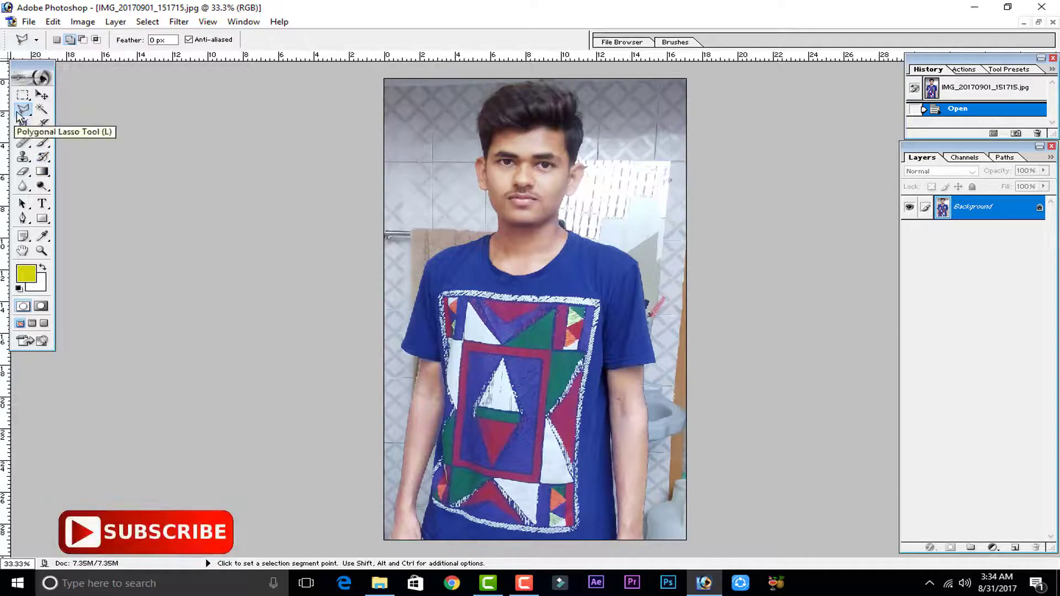
pyautogui.click(22, 110)
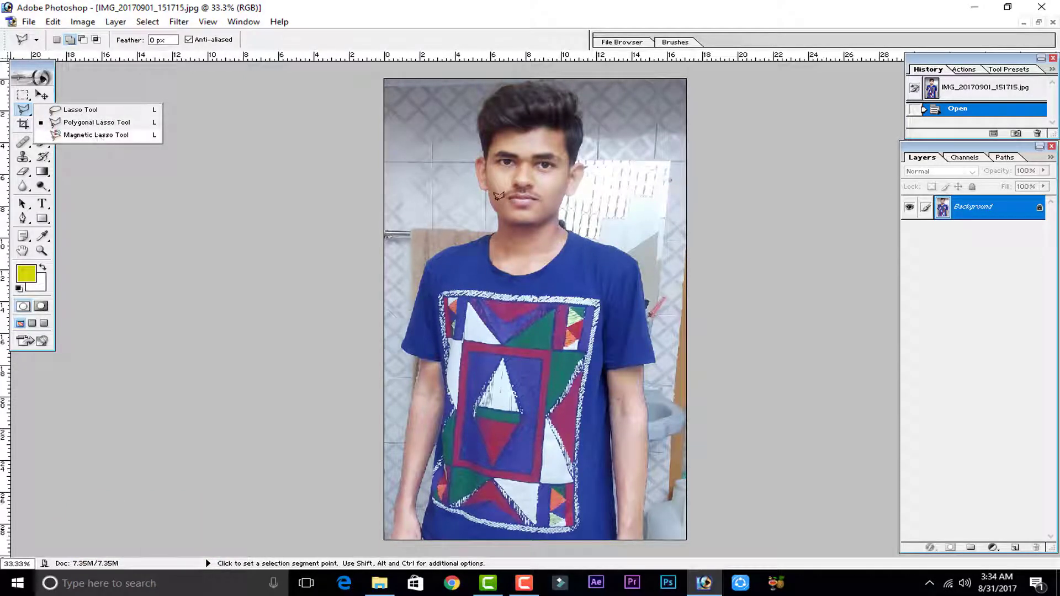
pyautogui.click(78, 196)
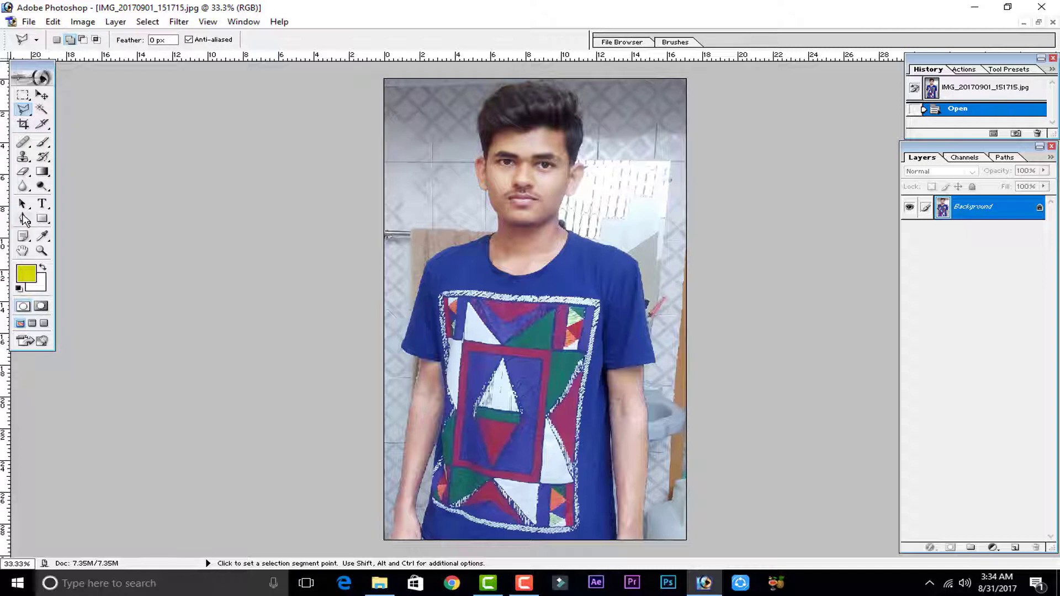
pyautogui.click(23, 220)
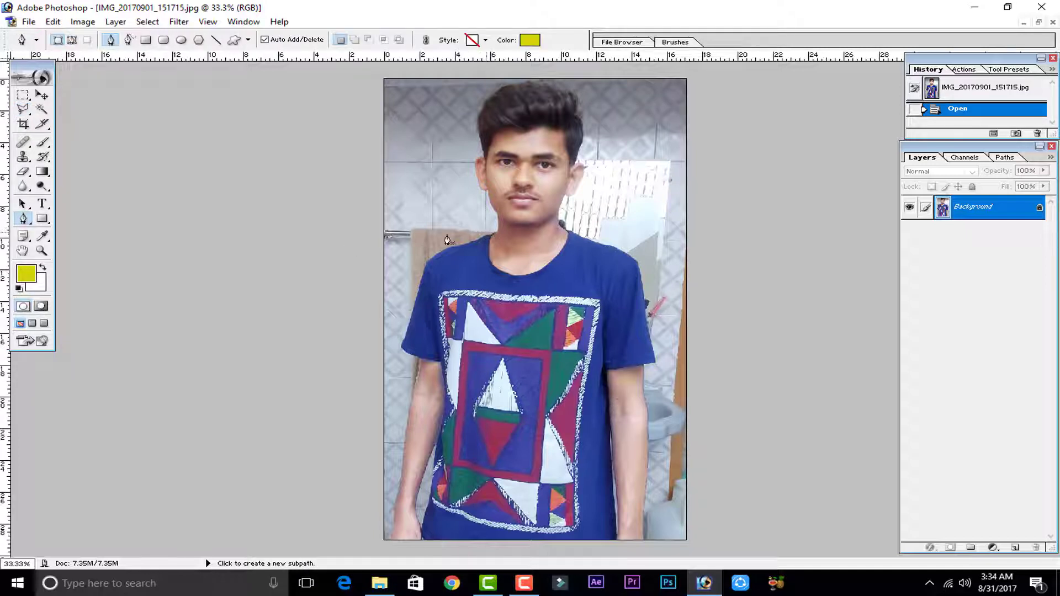
# Outline the blue T-shirt roughly with the Polygonal Lasso, following the sleeves, sides, lower hem, shoulders and neckline, and close the selection
pyautogui.click(23, 110)
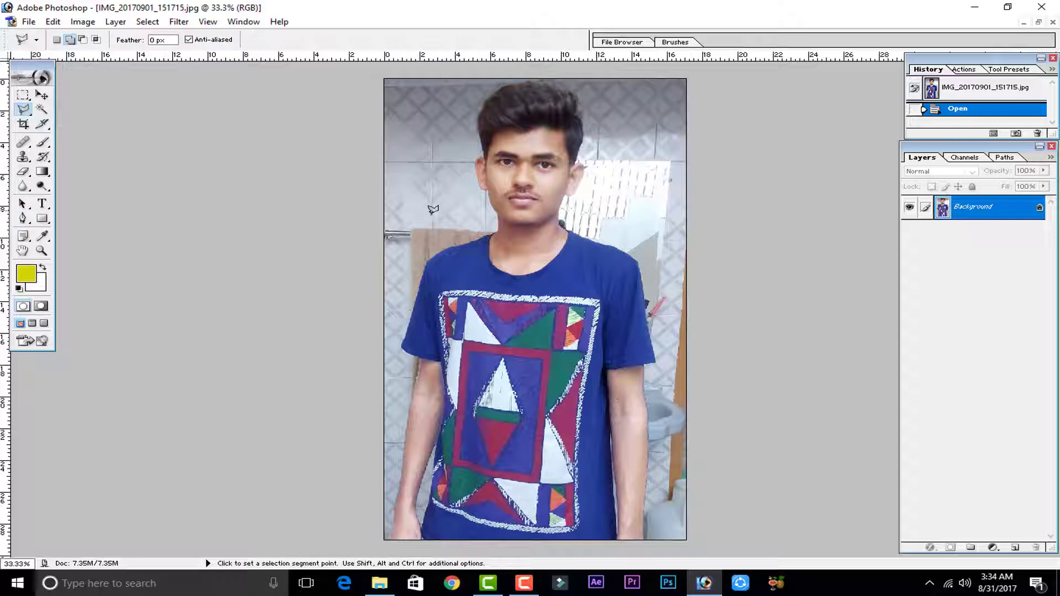
pyautogui.click(493, 234)
pyautogui.click(446, 417)
pyautogui.click(434, 450)
pyautogui.click(431, 487)
pyautogui.click(421, 537)
pyautogui.click(424, 542)
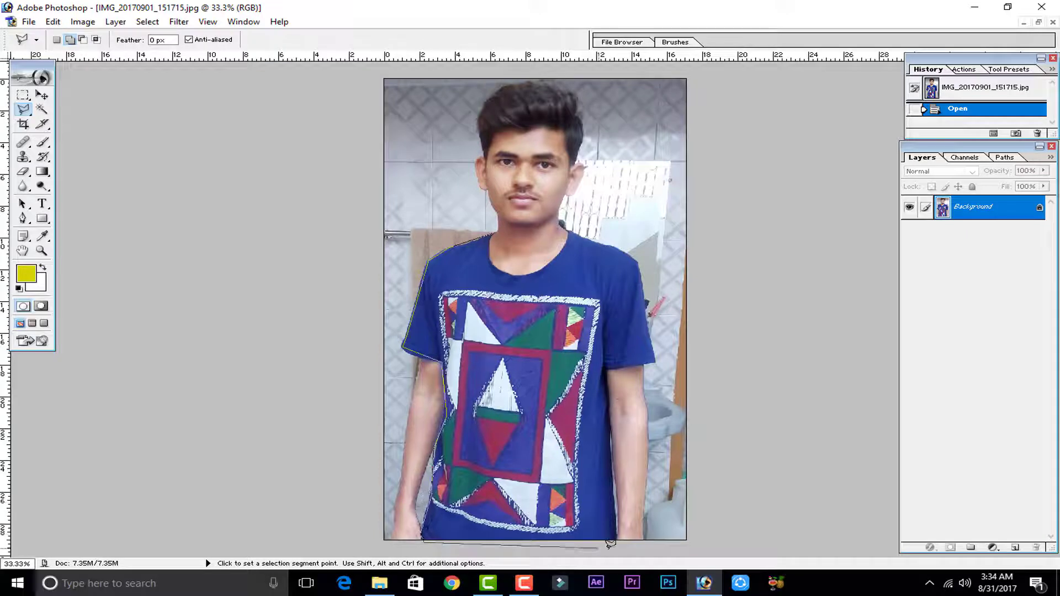
pyautogui.click(599, 548)
pyautogui.click(622, 544)
pyautogui.click(618, 537)
pyautogui.click(605, 373)
pyautogui.click(655, 362)
pyautogui.click(684, 319)
pyautogui.click(700, 302)
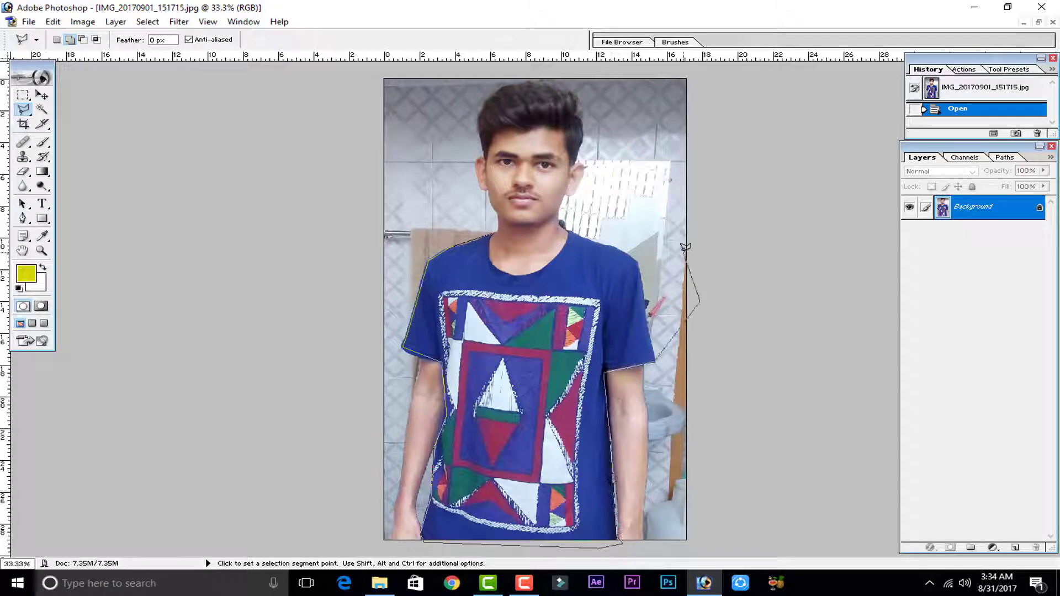
pyautogui.click(563, 231)
pyautogui.click(528, 265)
pyautogui.click(503, 234)
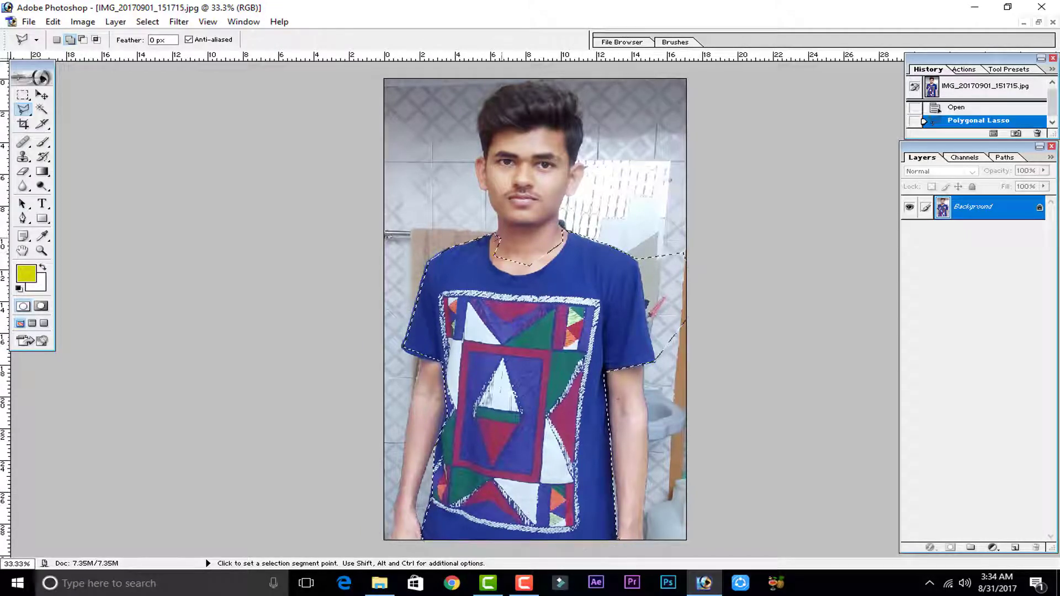
# Add the missed fabric along the hem and outer edge of the image-left sleeve up to the shoulder to the selection with the Polygonal Lasso
pyautogui.press('super+plus')
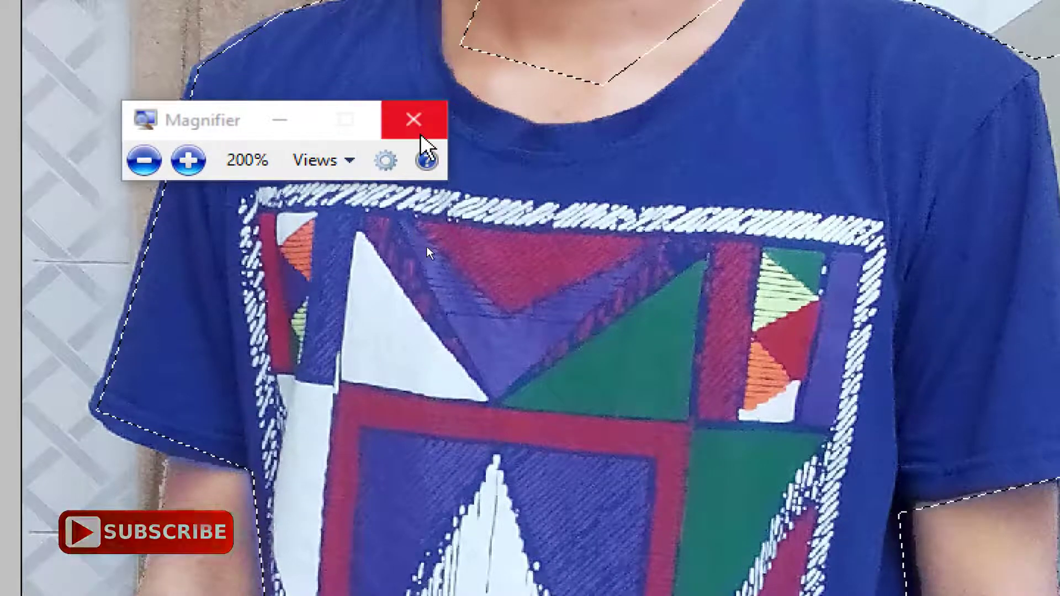
pyautogui.click(413, 119)
pyautogui.hotkey('ctrl', '+')
pyautogui.hotkey('ctrl', '+')
pyautogui.hotkey('ctrl', '+')
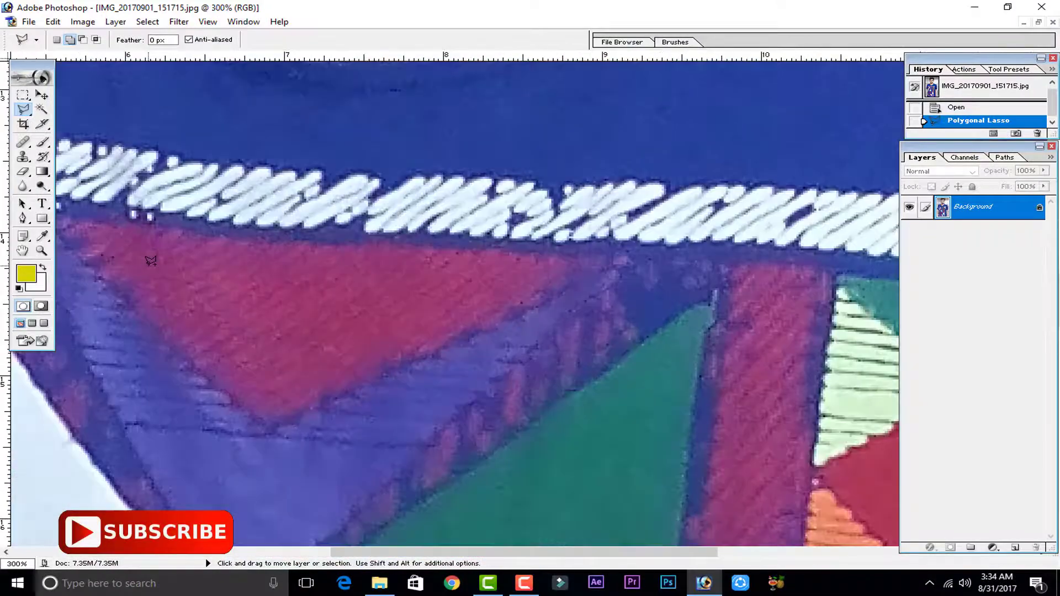
pyautogui.moveTo(163, 267); pyautogui.dragTo(644, 213)
pyautogui.moveTo(471, 292); pyautogui.dragTo(629, 122)
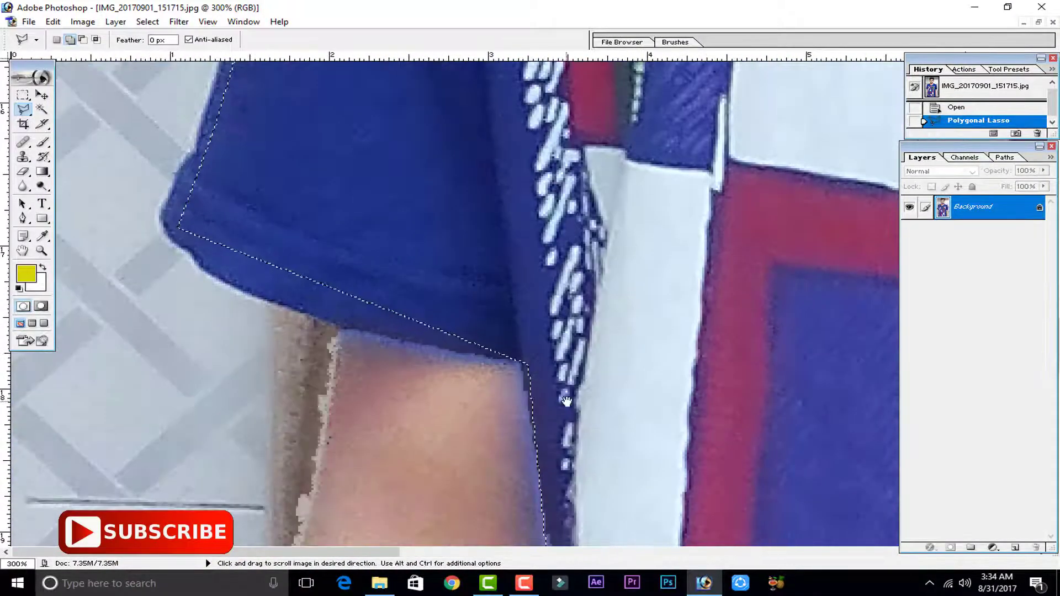
pyautogui.moveTo(343, 235); pyautogui.dragTo(343, 365)
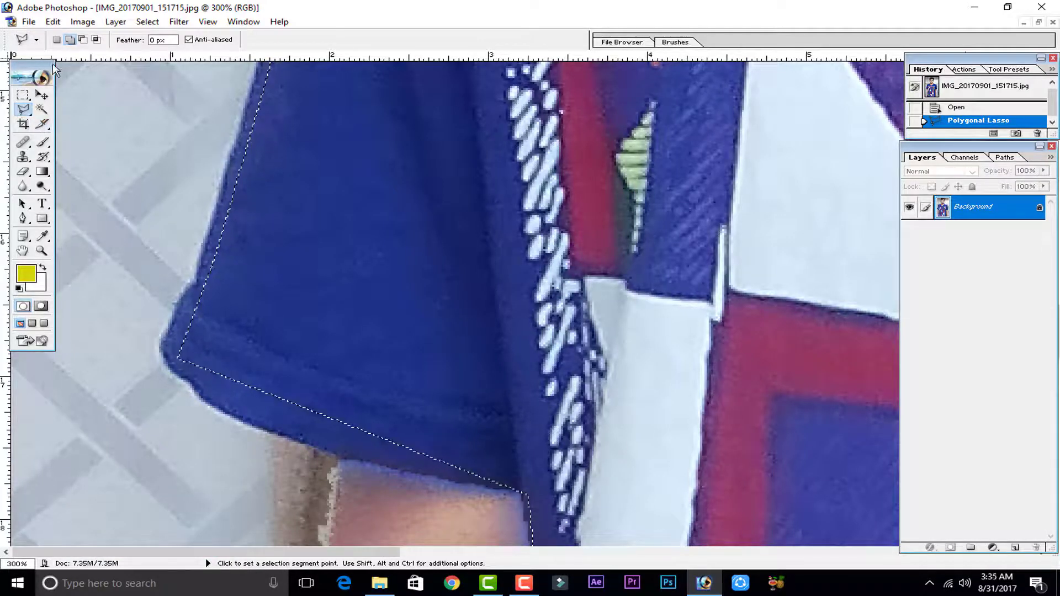
pyautogui.click(70, 41)
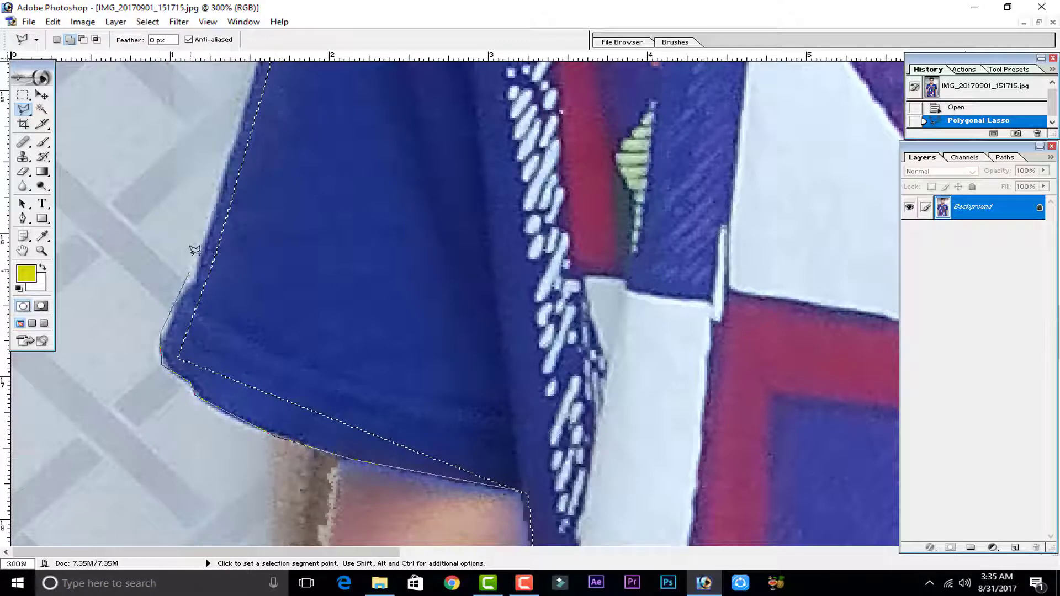
pyautogui.click(238, 122)
pyautogui.moveTo(257, 116); pyautogui.dragTo(274, 394)
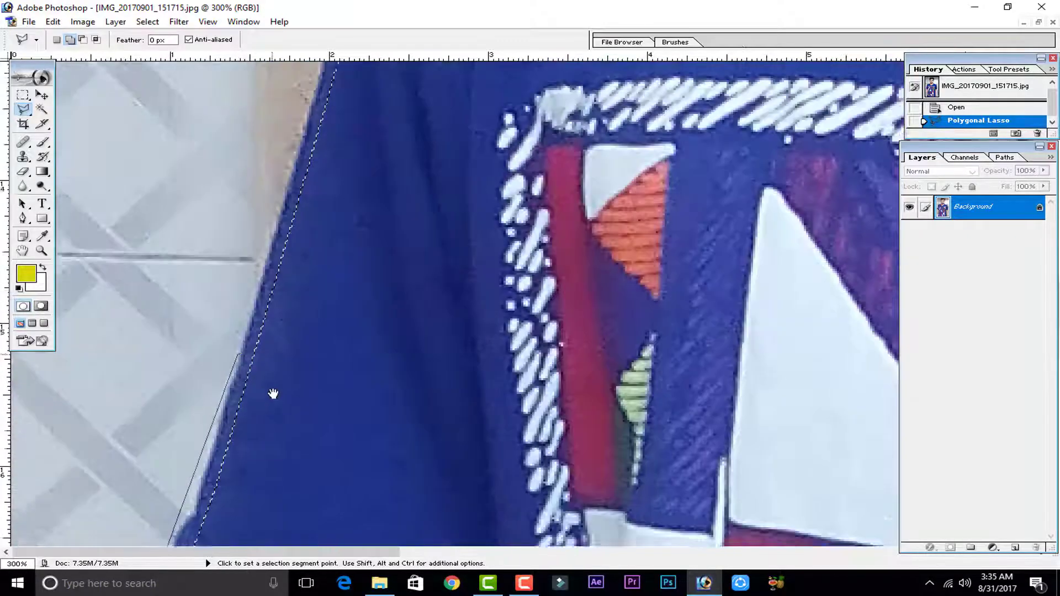
pyautogui.moveTo(295, 203); pyautogui.dragTo(225, 593)
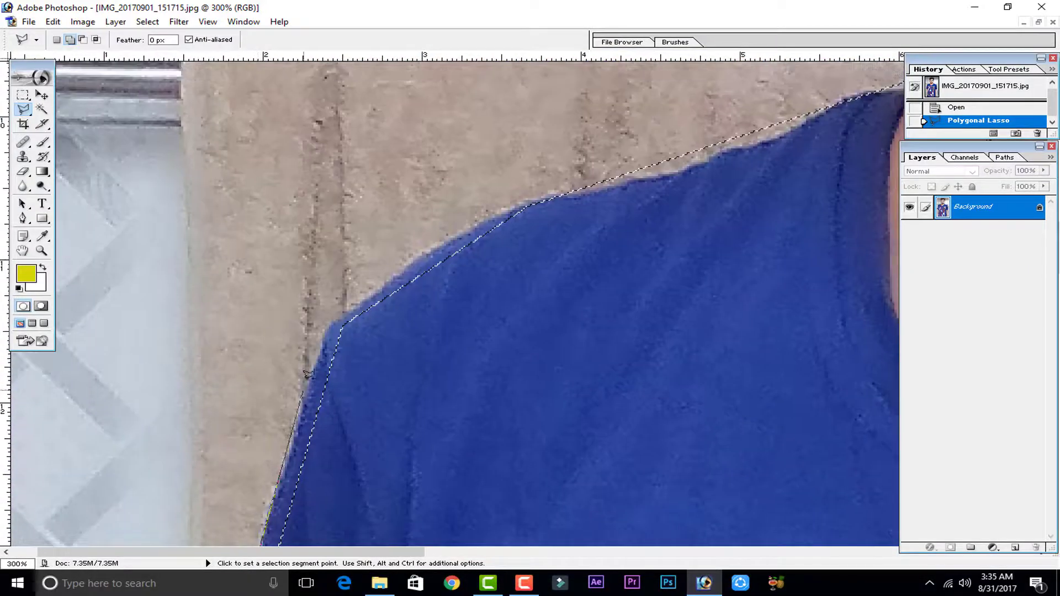
pyautogui.click(323, 333)
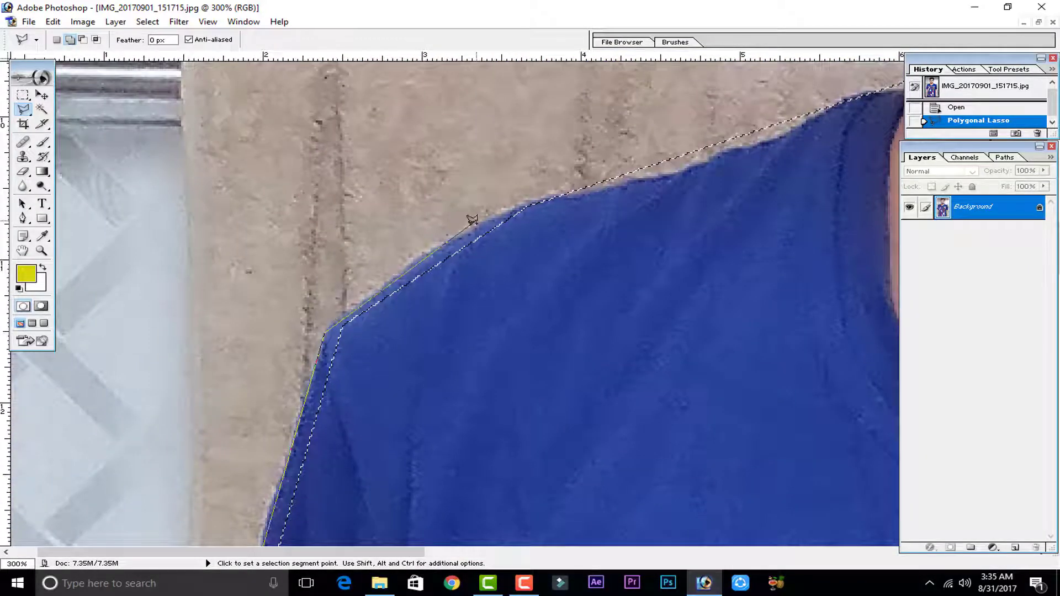
pyautogui.click(451, 239)
pyautogui.click(527, 206)
pyautogui.click(552, 204)
pyautogui.doubleClick(560, 339)
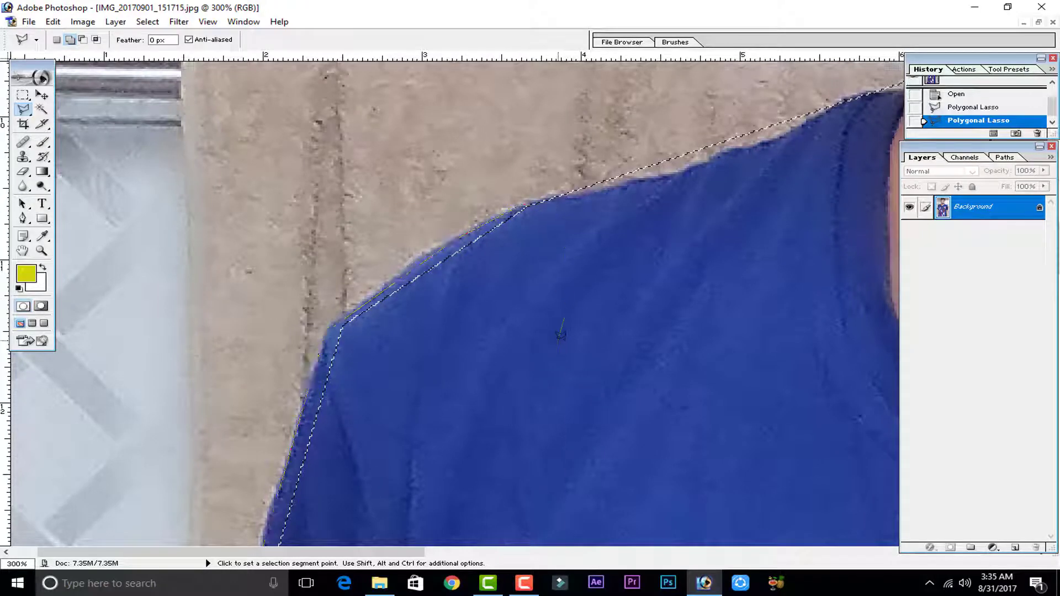
# Subtract the strip of towel above the image-left shoulder from the T-shirt selection with the Polygonal Lasso
pyautogui.moveTo(621, 479); pyautogui.dragTo(537, 275)
pyautogui.moveTo(395, 473); pyautogui.dragTo(537, 109)
pyautogui.moveTo(344, 417)
pyautogui.mouseDown()
pyautogui.moveTo(267, 447)
pyautogui.moveTo(216, 547)
pyautogui.mouseUp()
pyautogui.moveTo(527, 82); pyautogui.dragTo(412, 547)
pyautogui.moveTo(451, 151); pyautogui.dragTo(407, 314)
pyautogui.moveTo(478, 362); pyautogui.dragTo(442, 329)
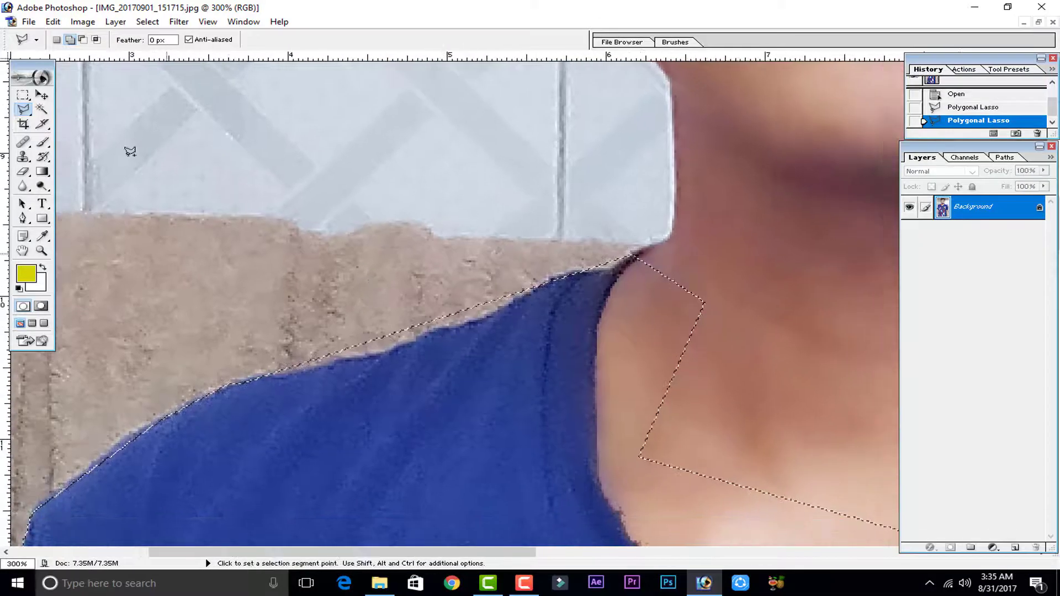
pyautogui.click(83, 40)
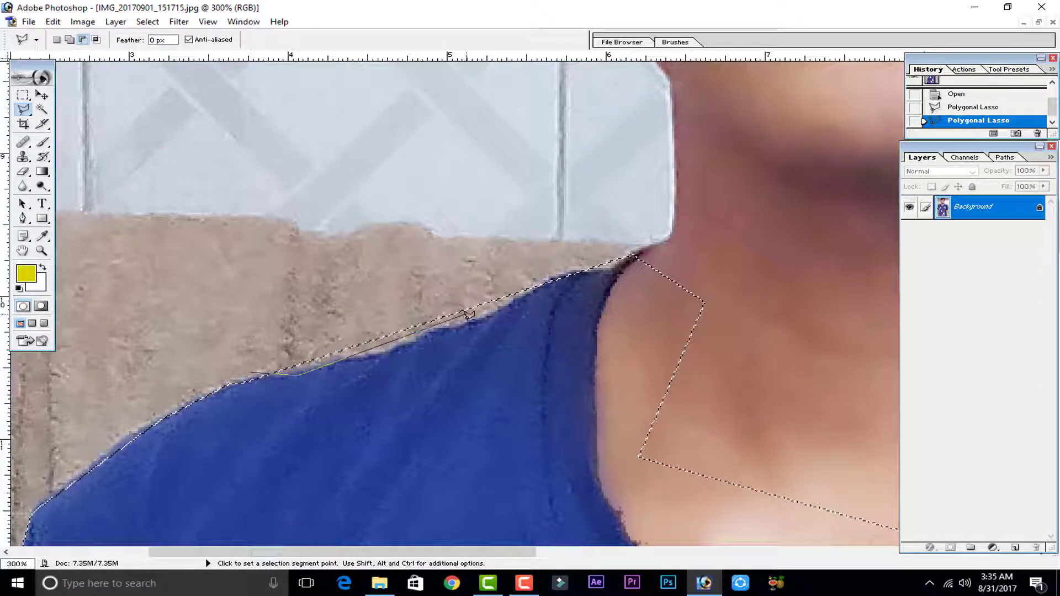
pyautogui.click(635, 255)
# Subtract the skin inside the collar from the selection by tracing the T-shirt's curved neckline
pyautogui.moveTo(591, 402); pyautogui.dragTo(375, 211)
pyautogui.click(385, 286)
pyautogui.click(468, 388)
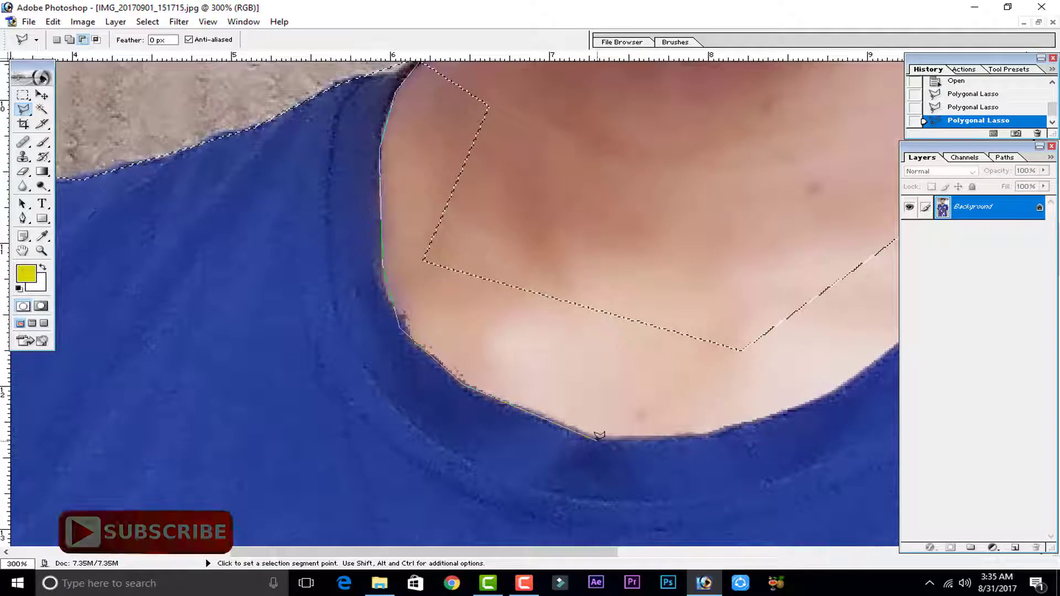
pyautogui.moveTo(601, 438); pyautogui.dragTo(156, 436)
pyautogui.click(407, 379)
pyautogui.click(540, 312)
pyautogui.moveTo(523, 293)
pyautogui.mouseDown()
pyautogui.moveTo(428, 494)
pyautogui.moveTo(196, 255)
pyautogui.mouseUp()
pyautogui.doubleClick(554, 248)
# Subtract the background above the image-right shoulder and outside that sleeve from the selection, tracing the shirt's edge down to the sleeve hem
pyautogui.click(201, 214)
pyautogui.click(321, 265)
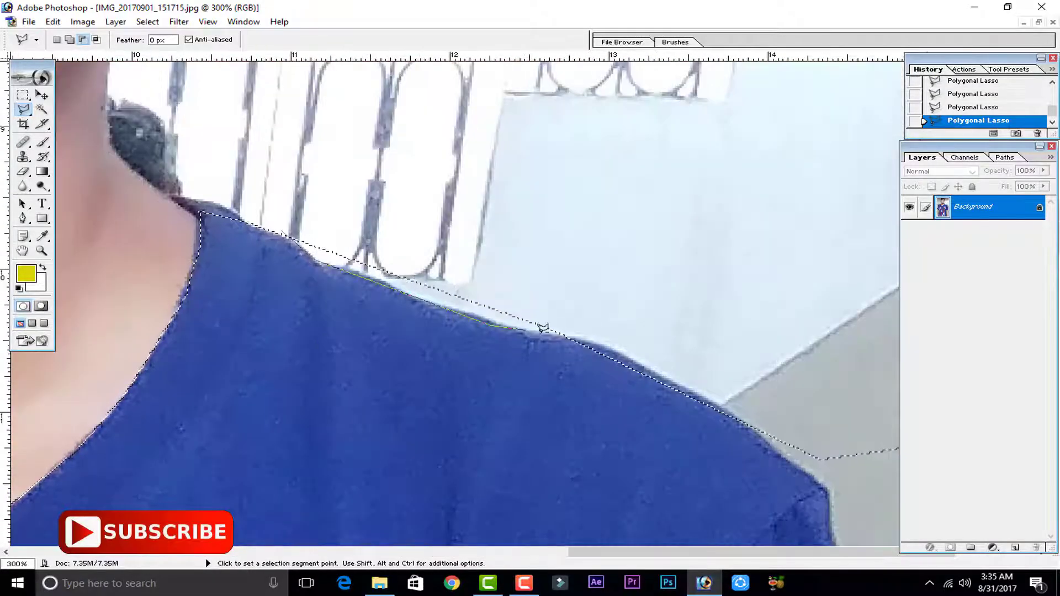
pyautogui.click(574, 338)
pyautogui.moveTo(824, 478); pyautogui.dragTo(613, 241)
pyautogui.click(615, 252)
pyautogui.moveTo(657, 442); pyautogui.dragTo(657, 253)
pyautogui.moveTo(696, 492); pyautogui.dragTo(685, 116)
pyautogui.click(685, 168)
pyautogui.moveTo(764, 475); pyautogui.dragTo(765, 262)
pyautogui.click(772, 338)
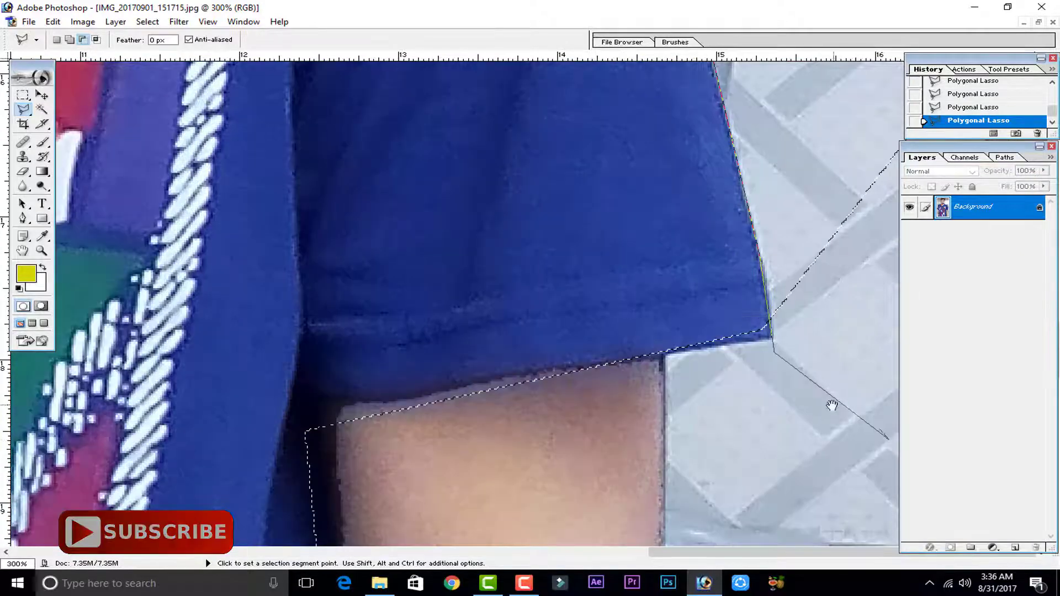
pyautogui.moveTo(591, 504); pyautogui.dragTo(592, 355)
pyautogui.scroll(-4, 916, 323)
pyautogui.scroll(-4, 917, 322)
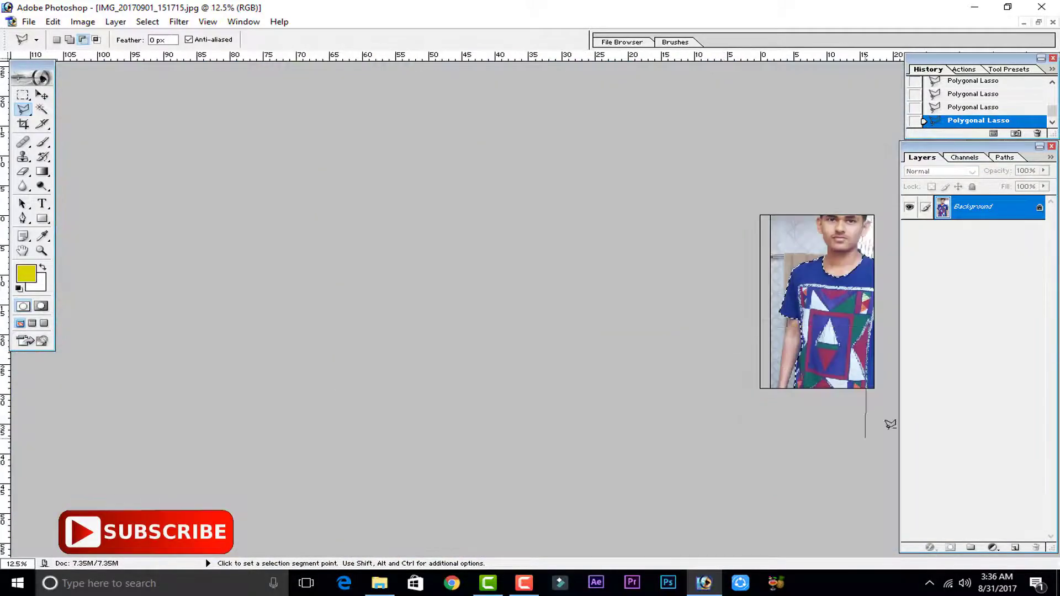
pyautogui.scroll(3, 689, 338)
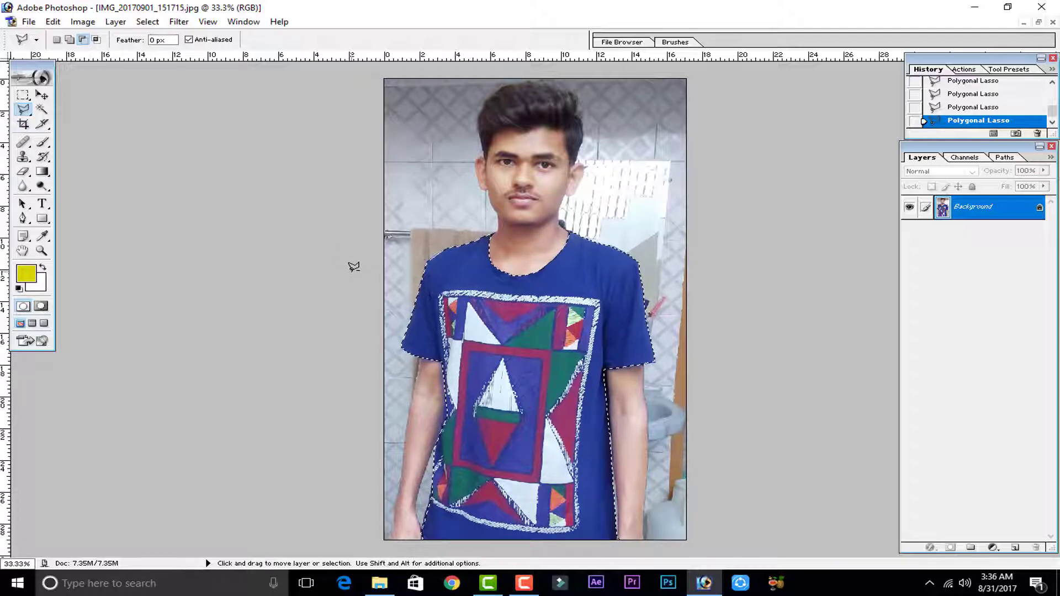
# Recolour the selected T-shirt with Hue/Saturation, using hue -180, saturation +16 and lightness -10
pyautogui.hotkey('ctrl', 'u')
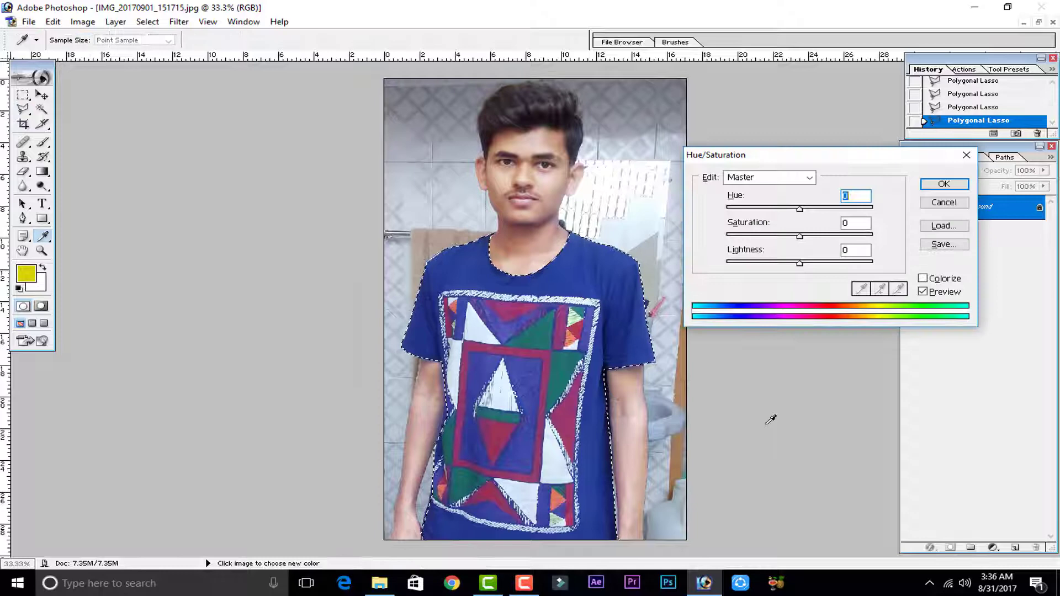
pyautogui.click(961, 204)
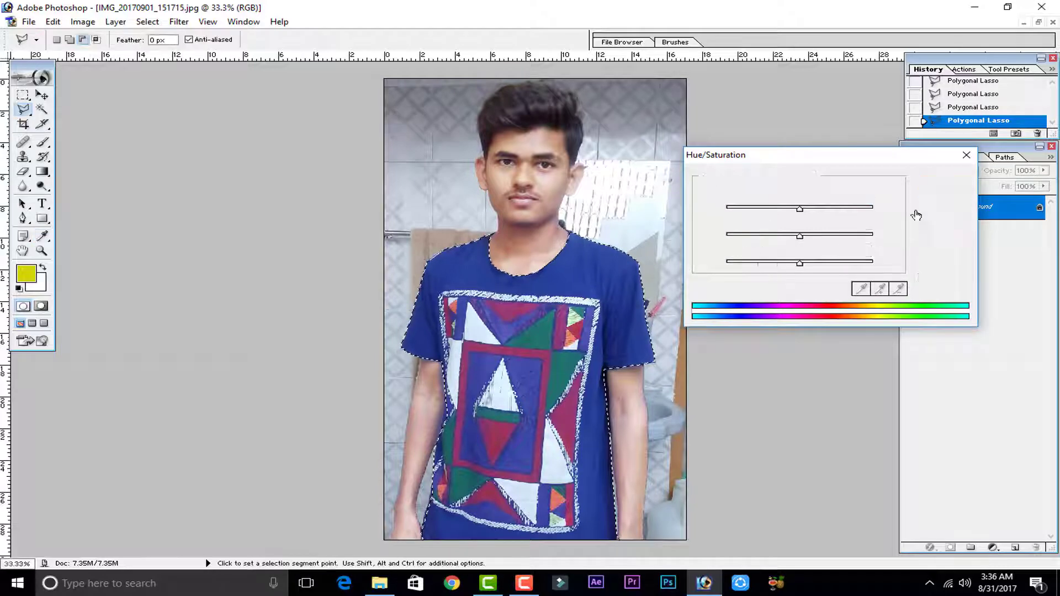
pyautogui.click(81, 23)
pyautogui.moveTo(160, 55)
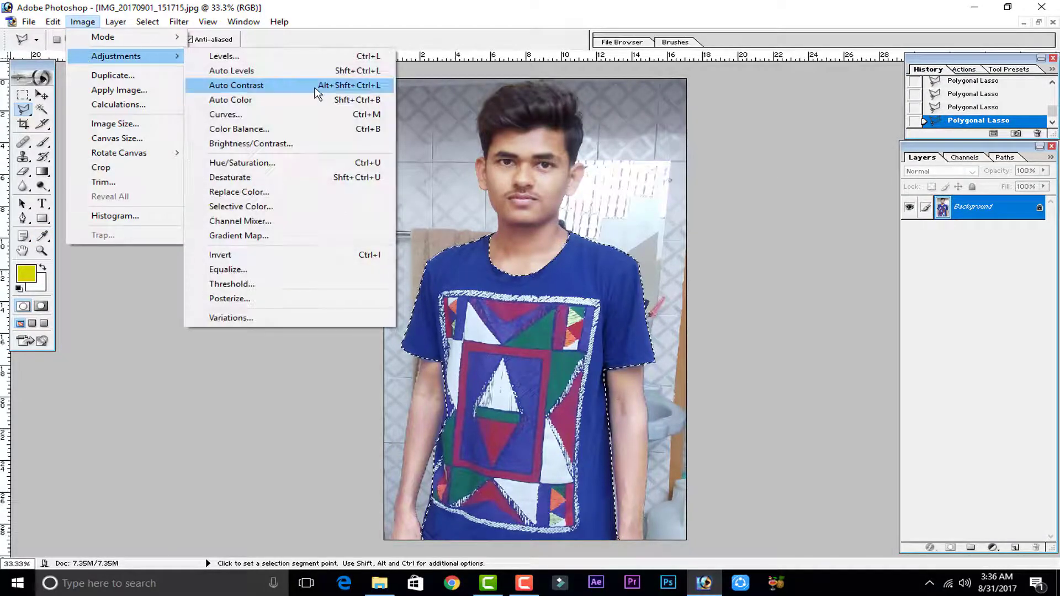
pyautogui.click(231, 168)
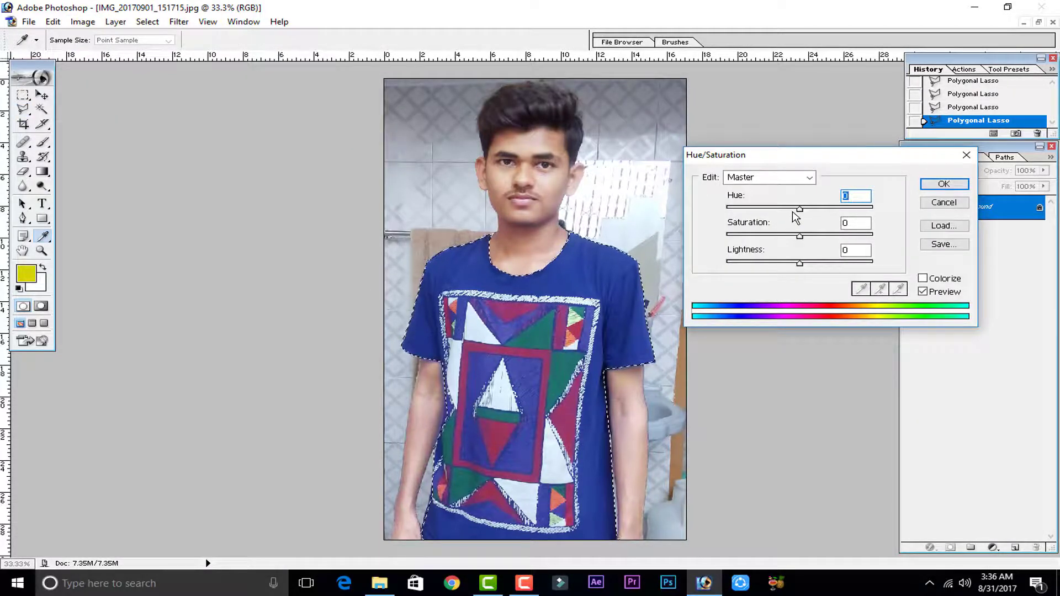
pyautogui.moveTo(800, 209); pyautogui.dragTo(866, 208)
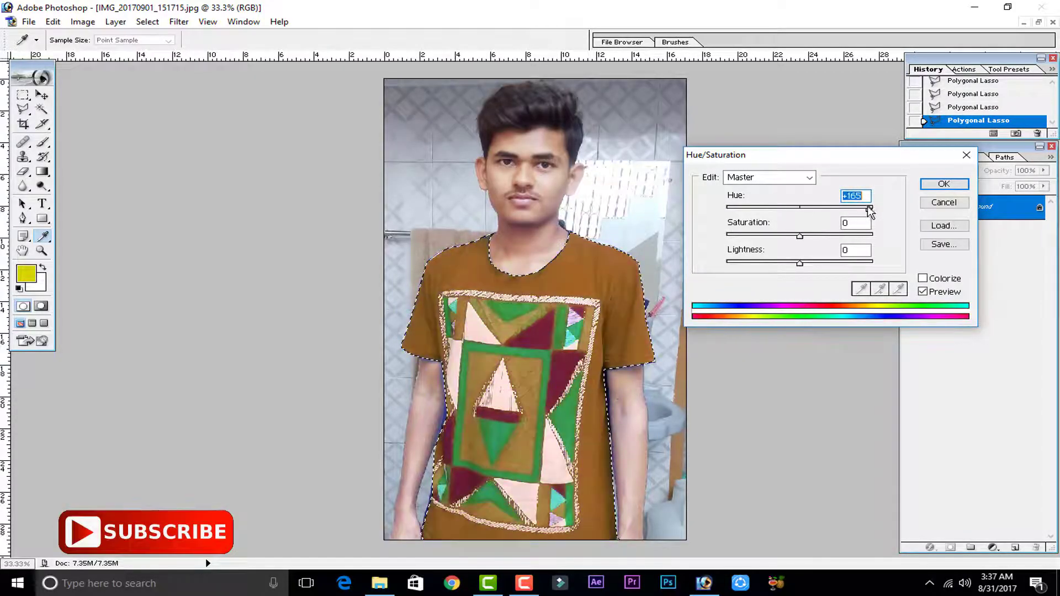
pyautogui.moveTo(800, 237); pyautogui.dragTo(749, 279)
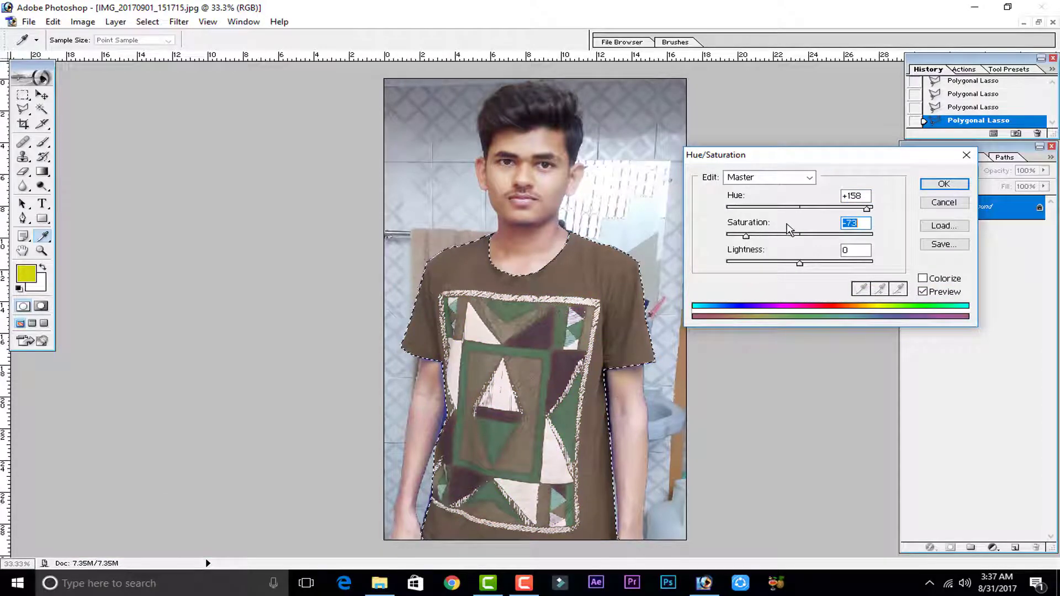
pyautogui.moveTo(791, 229); pyautogui.dragTo(796, 271)
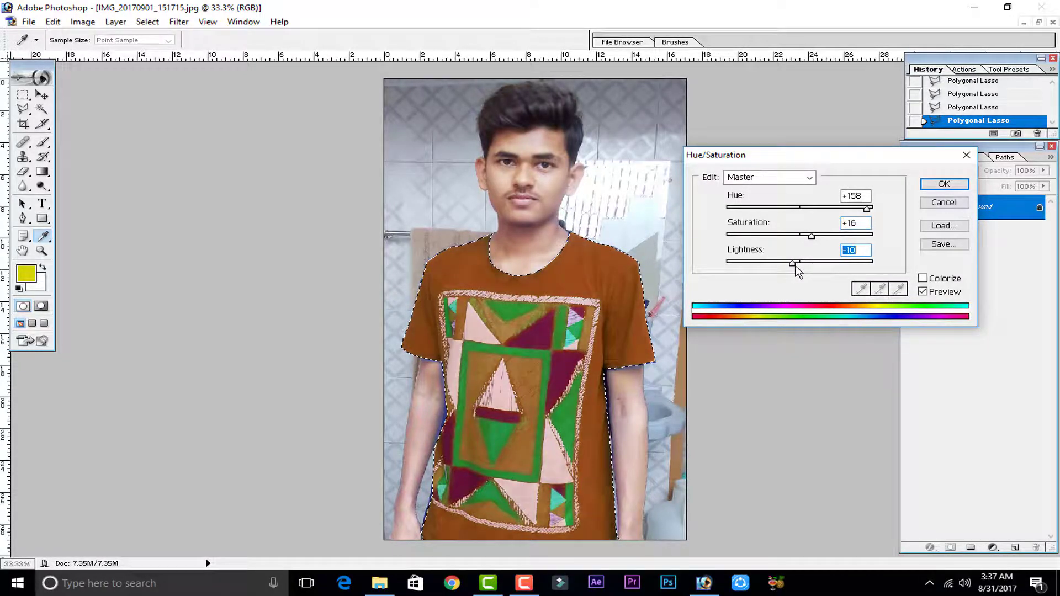
pyautogui.moveTo(867, 209); pyautogui.dragTo(723, 229)
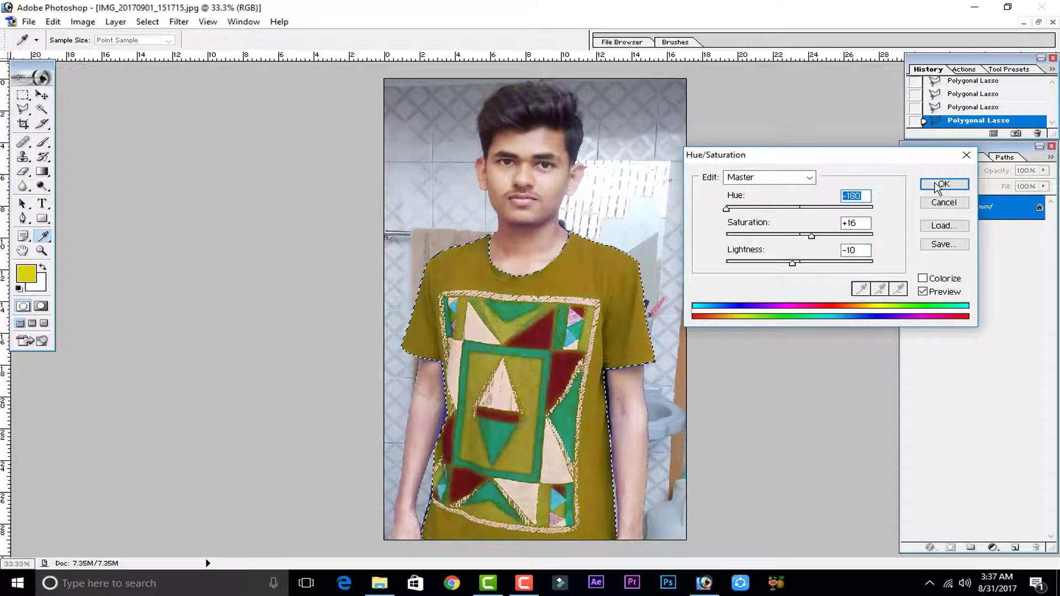
pyautogui.click(941, 184)
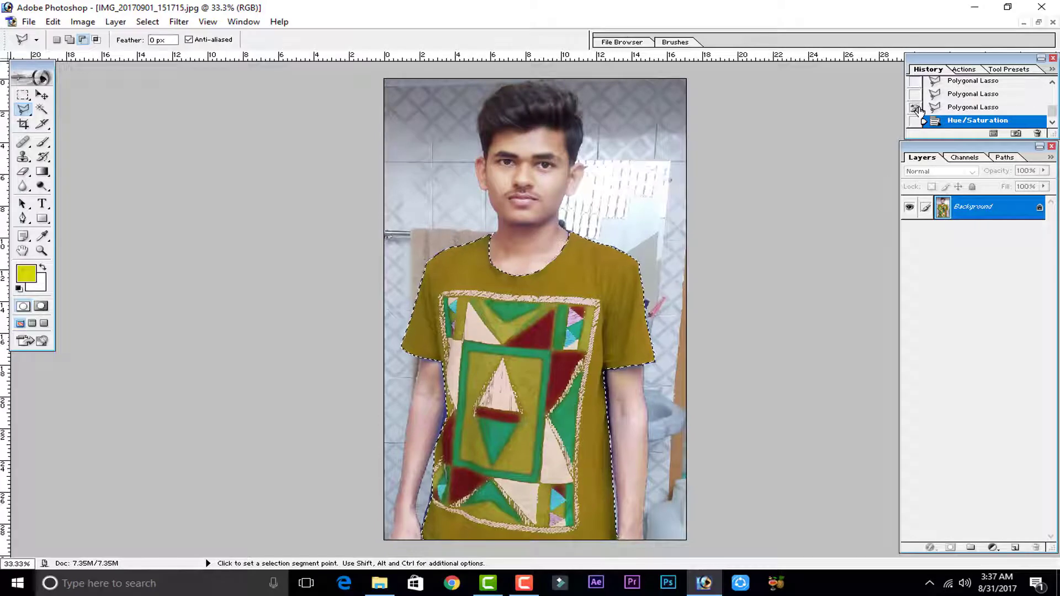
# Compare the T-shirt before and after the Hue/Saturation change by switching between the last two history states
pyautogui.click(961, 107)
pyautogui.click(960, 121)
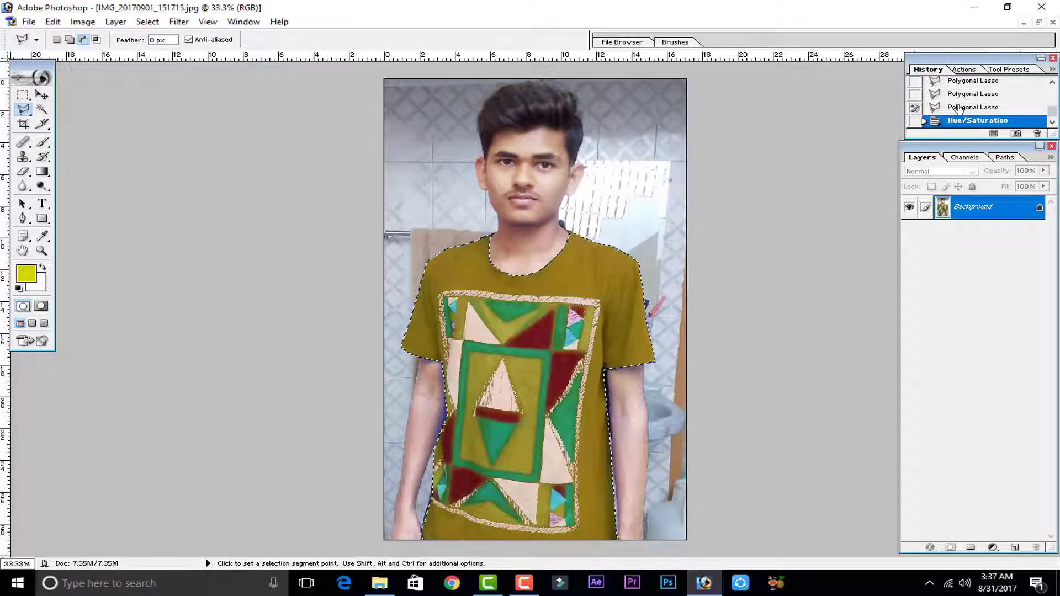
pyautogui.click(960, 107)
pyautogui.click(963, 120)
pyautogui.click(963, 107)
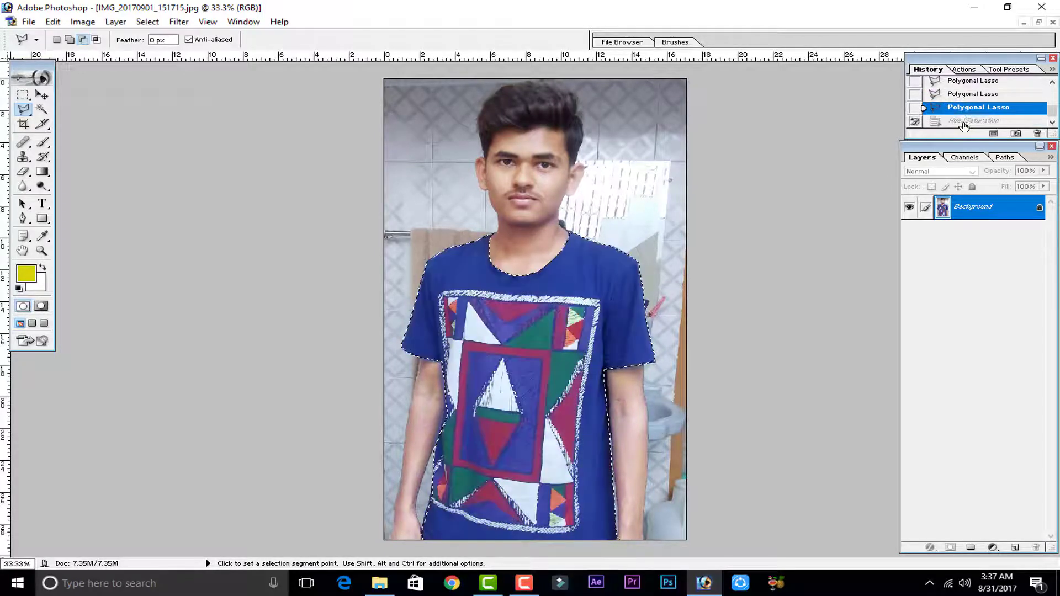
pyautogui.click(965, 120)
pyautogui.click(968, 107)
pyautogui.click(965, 121)
pyautogui.click(966, 107)
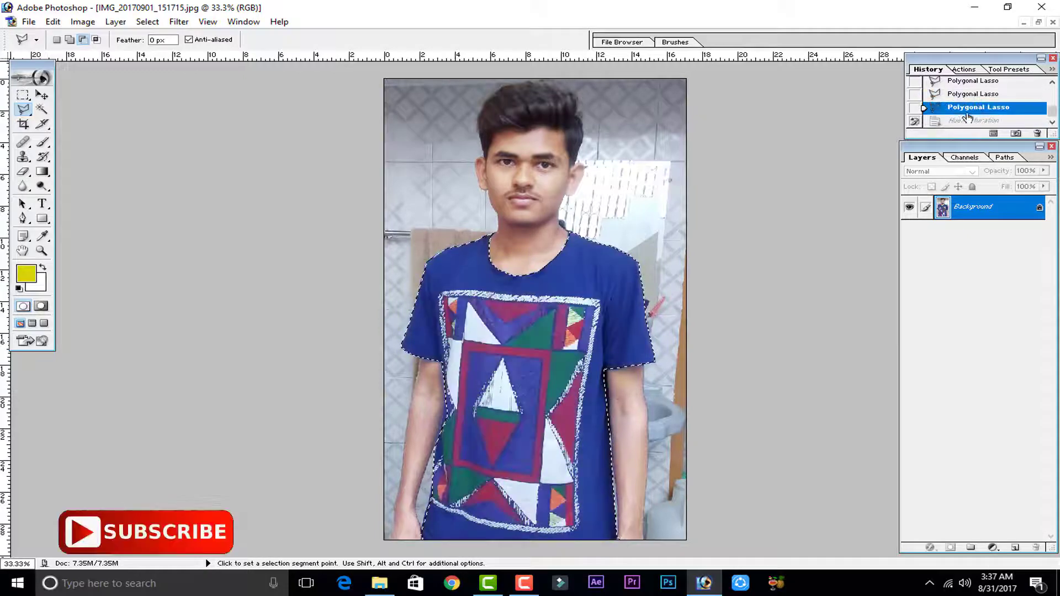
# Examine the T-shirt's printed pattern up close and compare the original with the recoloured version through the history states
pyautogui.click(963, 122)
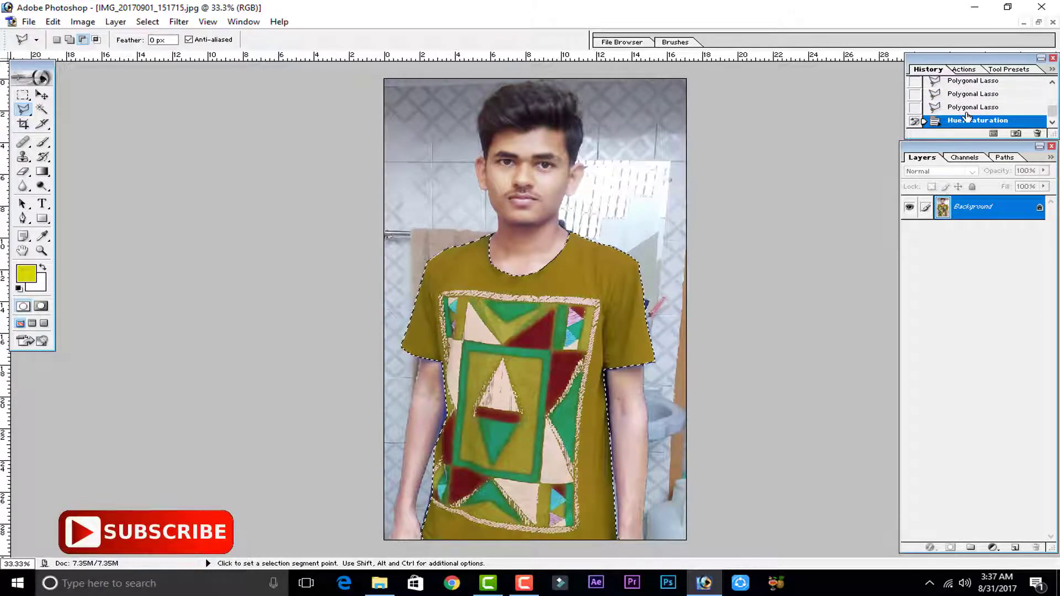
pyautogui.click(967, 109)
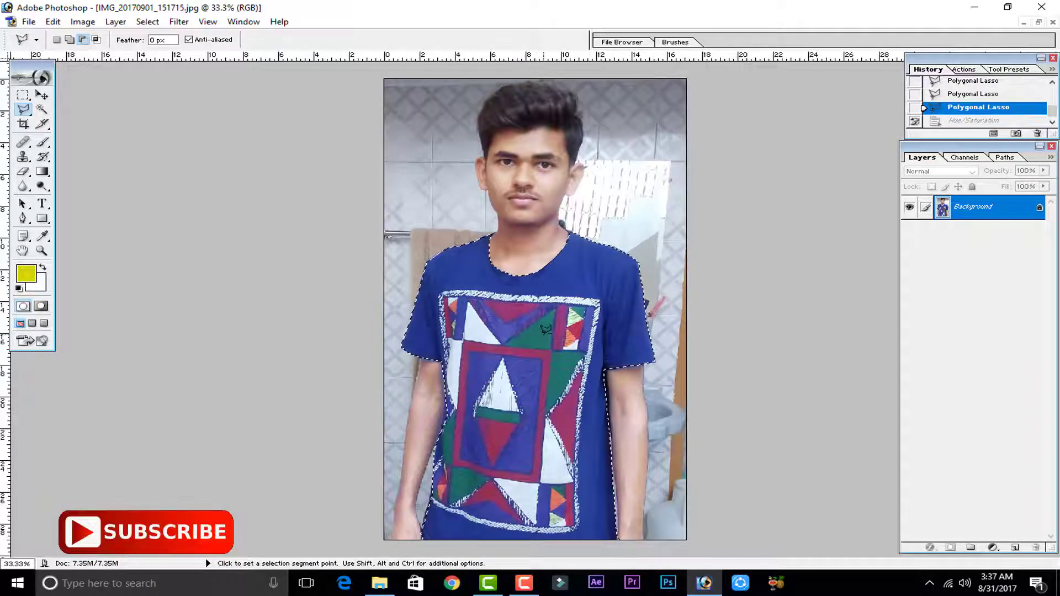
pyautogui.hotkey('ctrl', '+')
pyautogui.hotkey('ctrl', '+')
pyautogui.hotkey('ctrl', '+')
pyautogui.hotkey('ctrl', '+')
pyautogui.hotkey('ctrl', '+')
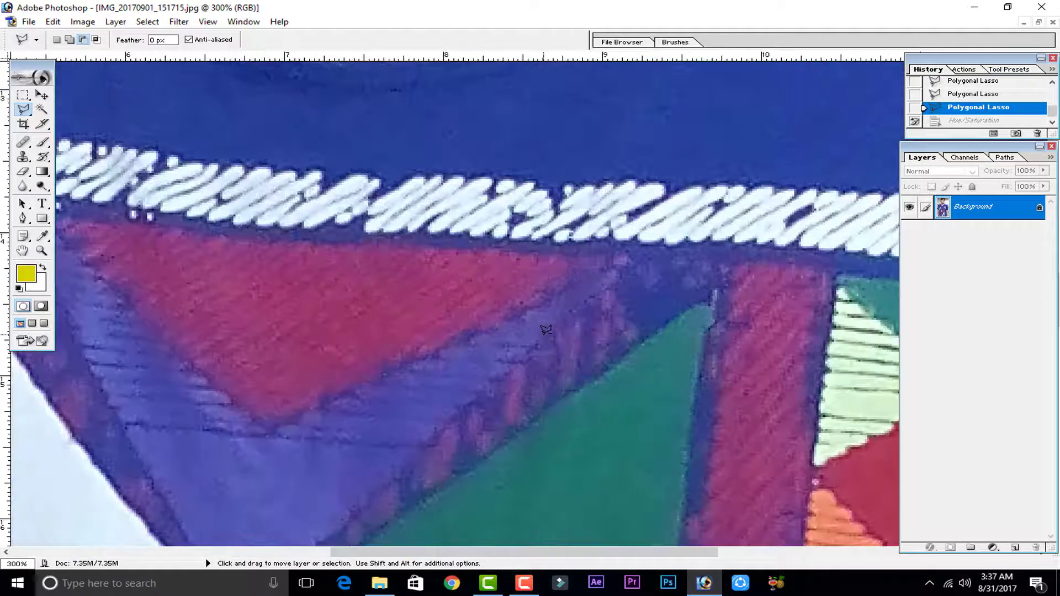
pyautogui.hotkey('ctrl', '-')
pyautogui.hotkey('ctrl', '-')
pyautogui.hotkey('ctrl', '-')
pyautogui.hotkey('ctrl', '-')
pyautogui.hotkey('ctrl', '-')
pyautogui.hotkey('ctrl', '-')
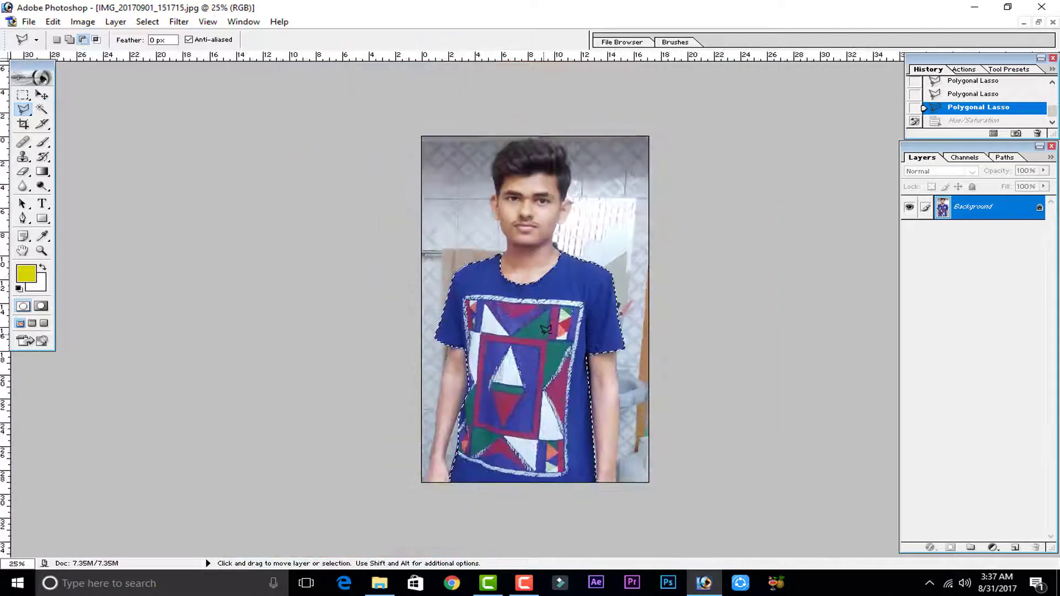
pyautogui.hotkey('ctrl', '+')
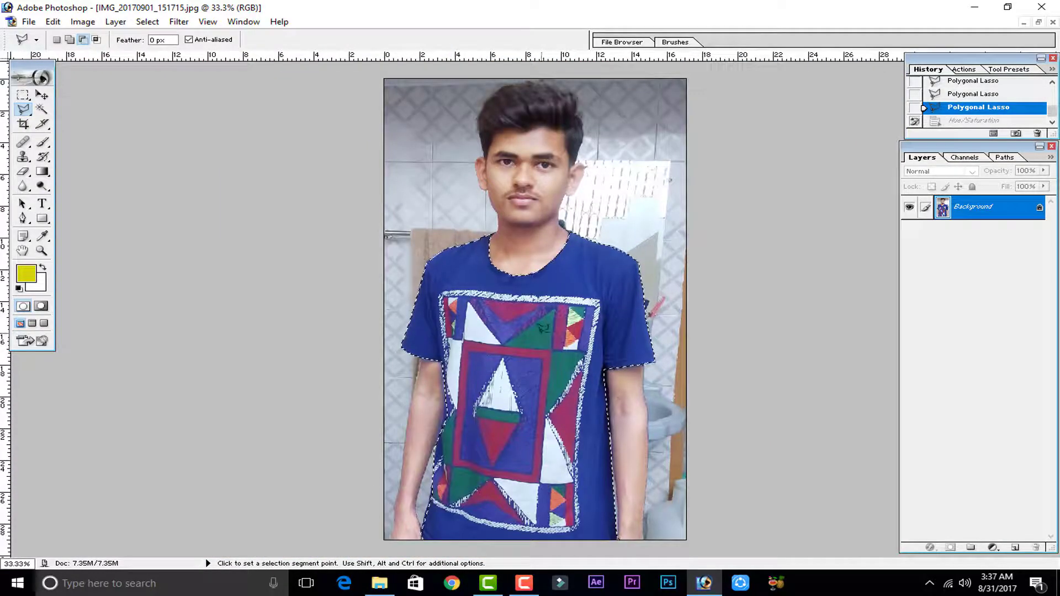
pyautogui.click(970, 121)
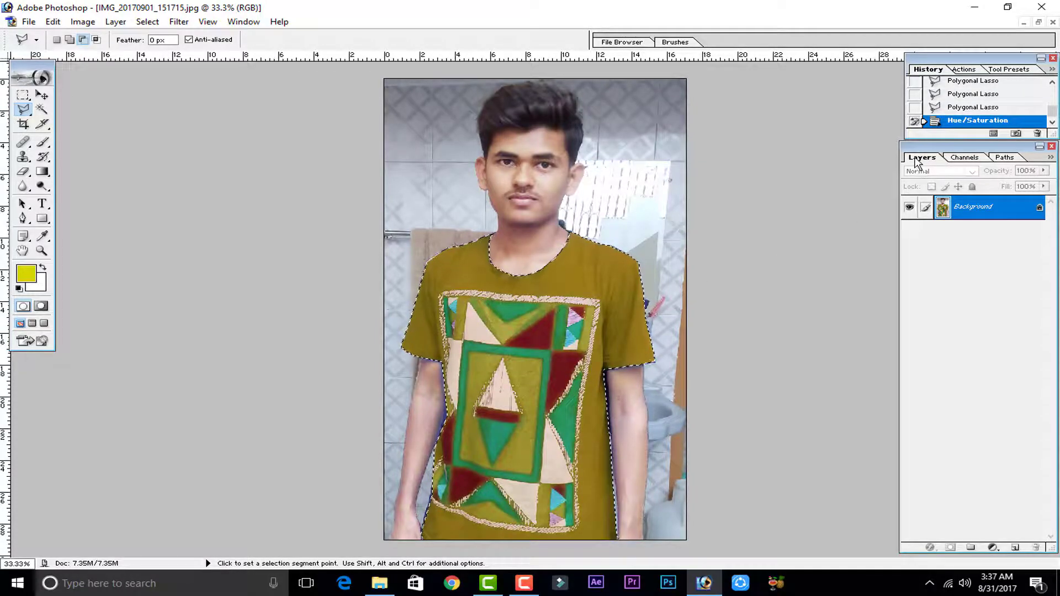
# Return to the history state before the Hue/Saturation change and add a new layer above the photo
pyautogui.click(989, 108)
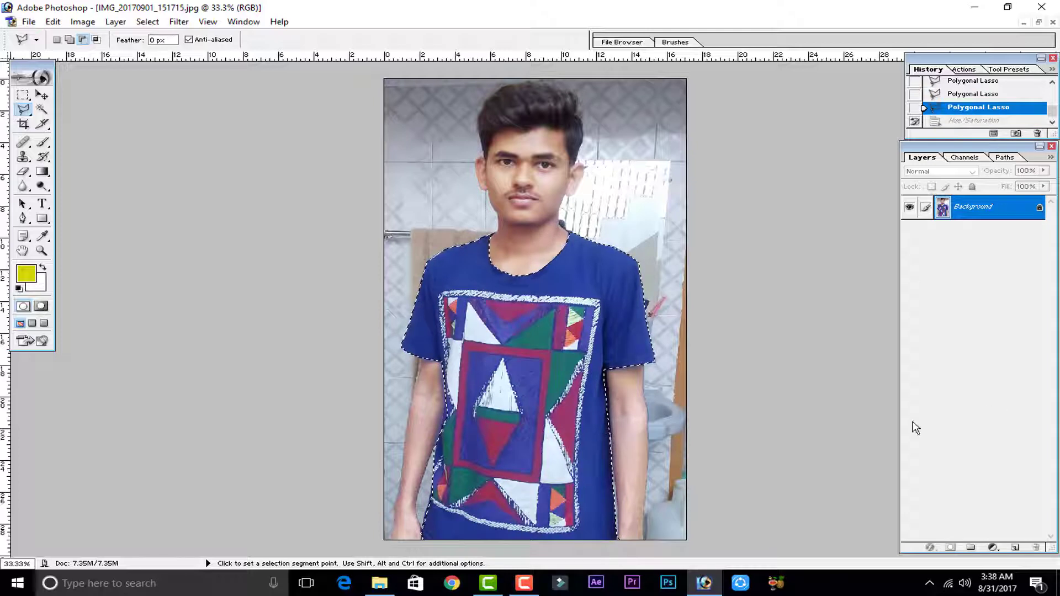
pyautogui.click(1014, 547)
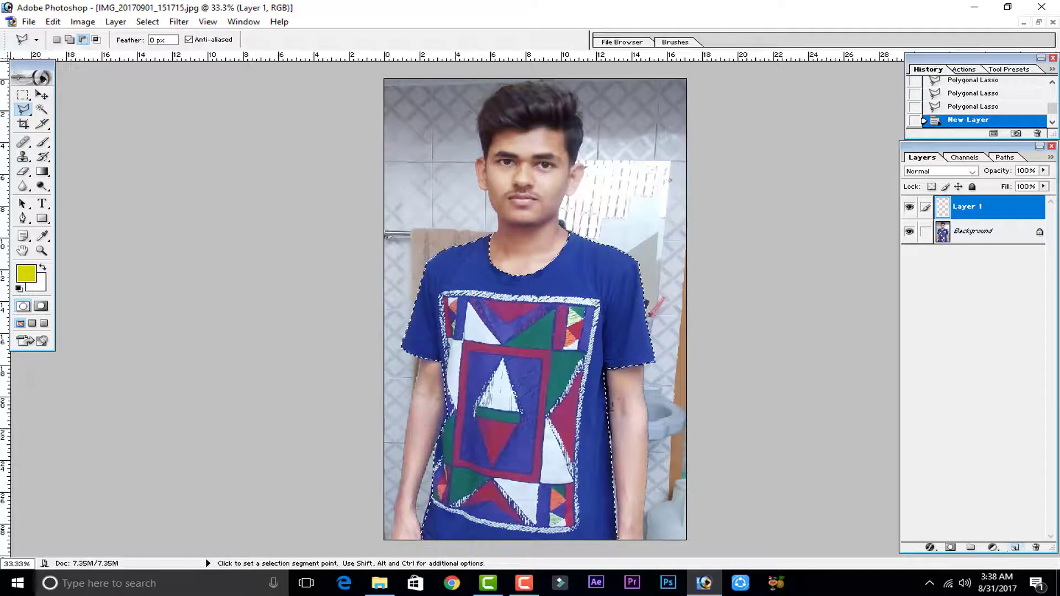
# Add a second new layer and paint the whole selected T-shirt on it in yellow FFF600 with a 150 px brush
pyautogui.click(25, 275)
pyautogui.moveTo(635, 303)
pyautogui.mouseDown()
pyautogui.moveTo(778, 275)
pyautogui.moveTo(743, 135)
pyautogui.moveTo(910, 195)
pyautogui.mouseUp()
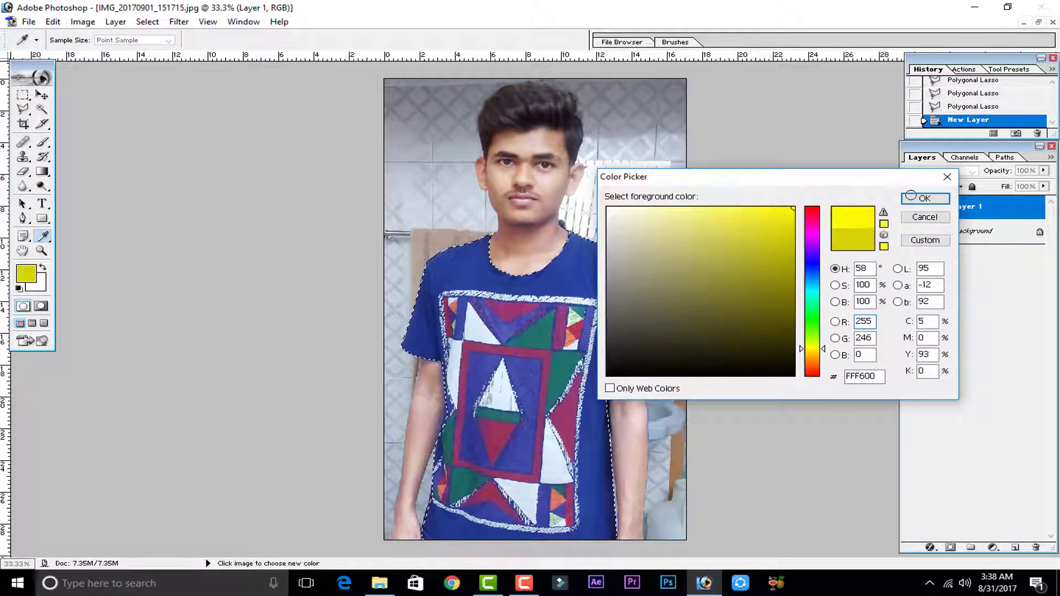
pyautogui.click(923, 199)
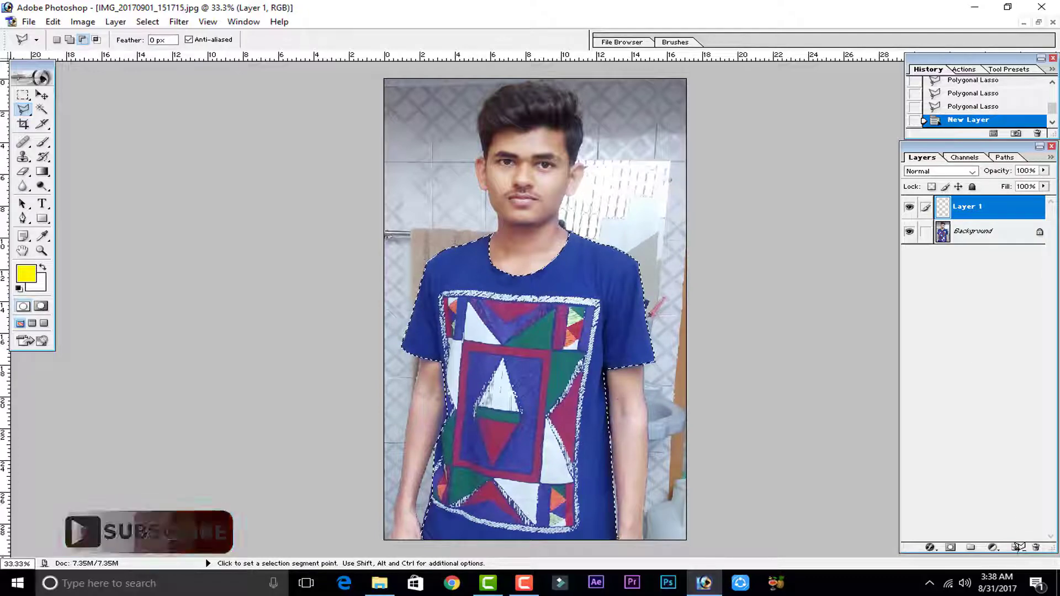
pyautogui.click(1017, 548)
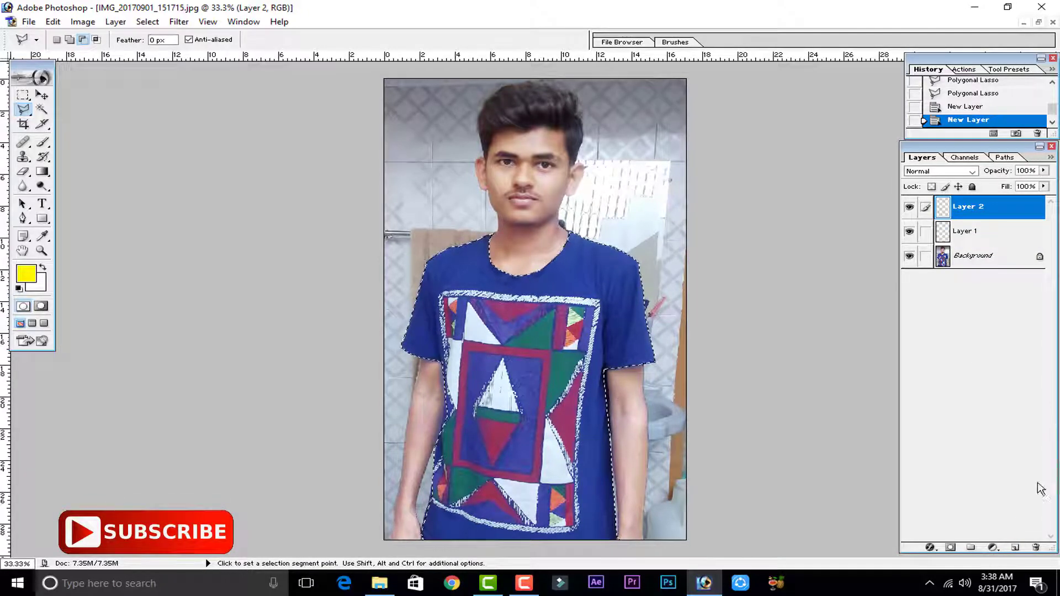
pyautogui.click(42, 95)
pyautogui.click(43, 142)
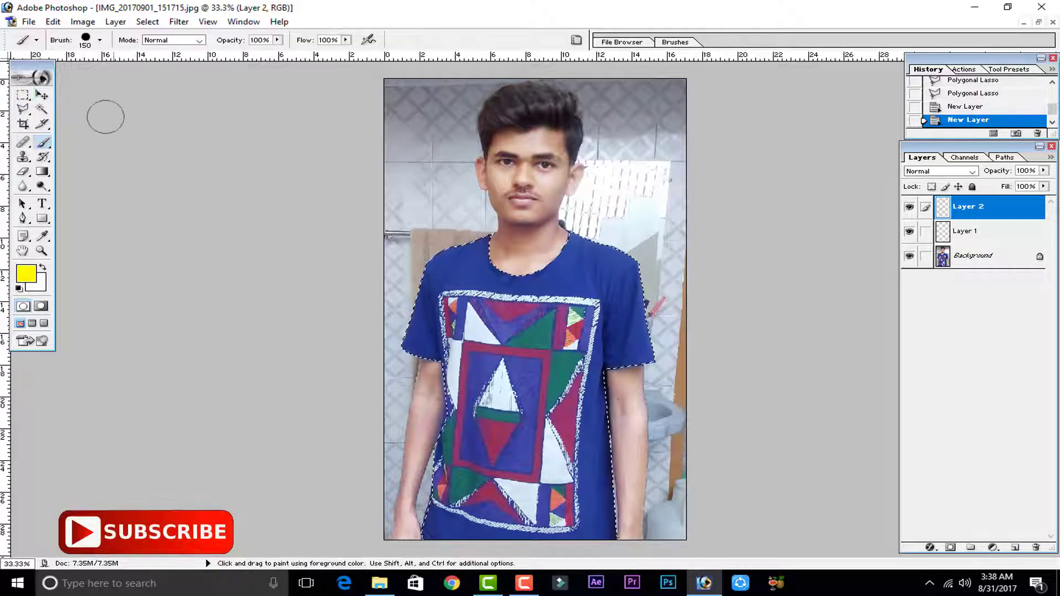
pyautogui.moveTo(477, 248)
pyautogui.mouseDown()
pyautogui.moveTo(453, 265)
pyautogui.moveTo(466, 255)
pyautogui.mouseUp()
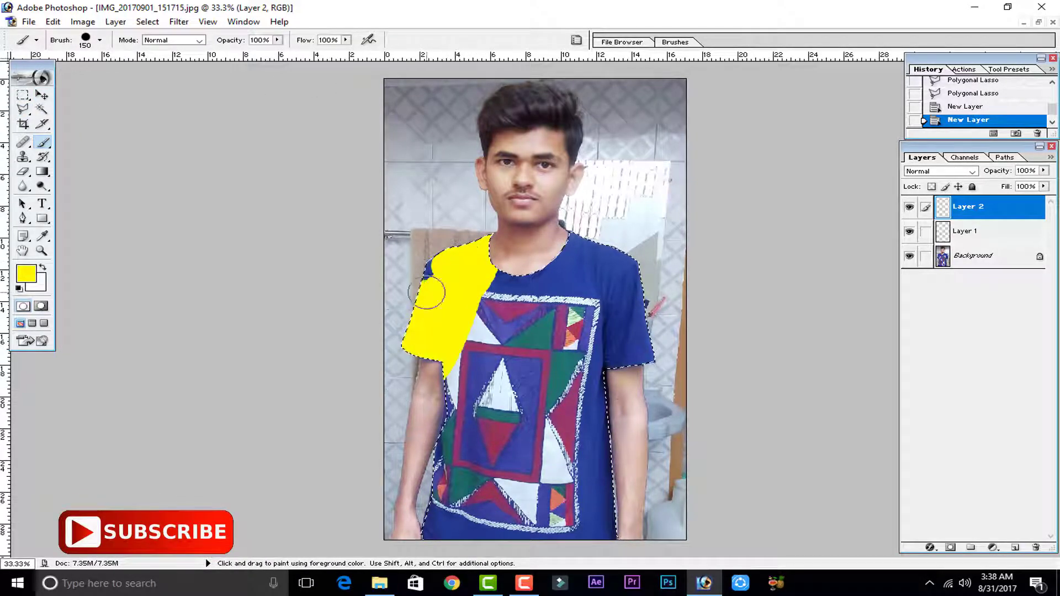
pyautogui.moveTo(427, 293)
pyautogui.mouseDown()
pyautogui.moveTo(464, 296)
pyautogui.moveTo(442, 530)
pyautogui.mouseUp()
pyautogui.moveTo(549, 549)
pyautogui.mouseDown()
pyautogui.moveTo(399, 498)
pyautogui.moveTo(358, 460)
pyautogui.moveTo(499, 507)
pyautogui.moveTo(429, 516)
pyautogui.moveTo(558, 514)
pyautogui.mouseUp()
pyautogui.moveTo(547, 459)
pyautogui.mouseDown()
pyautogui.moveTo(661, 423)
pyautogui.moveTo(484, 375)
pyautogui.moveTo(409, 317)
pyautogui.moveTo(488, 291)
pyautogui.moveTo(485, 216)
pyautogui.mouseUp()
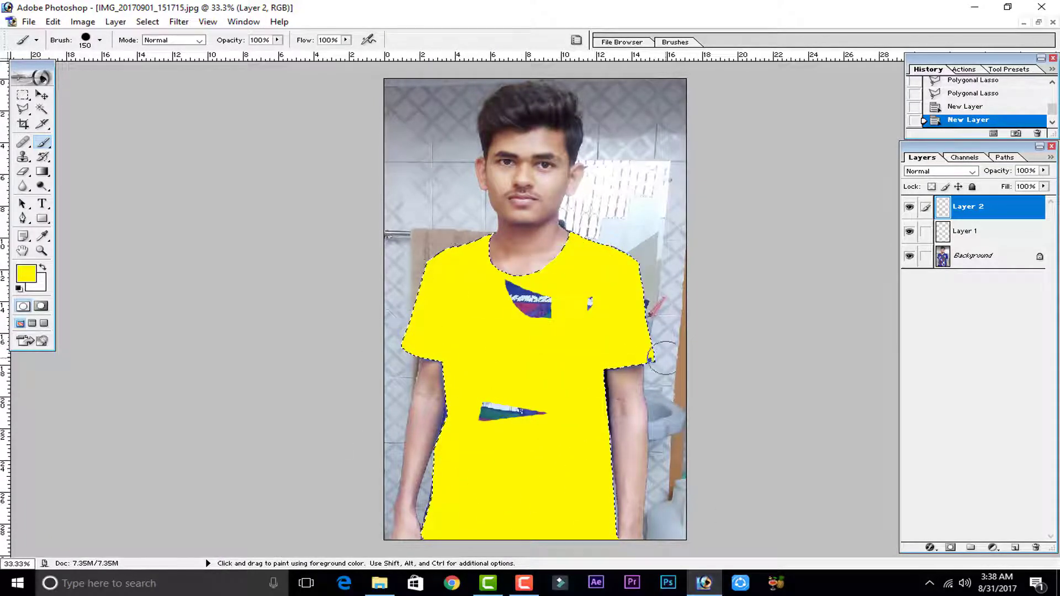
pyautogui.moveTo(547, 413); pyautogui.dragTo(489, 409)
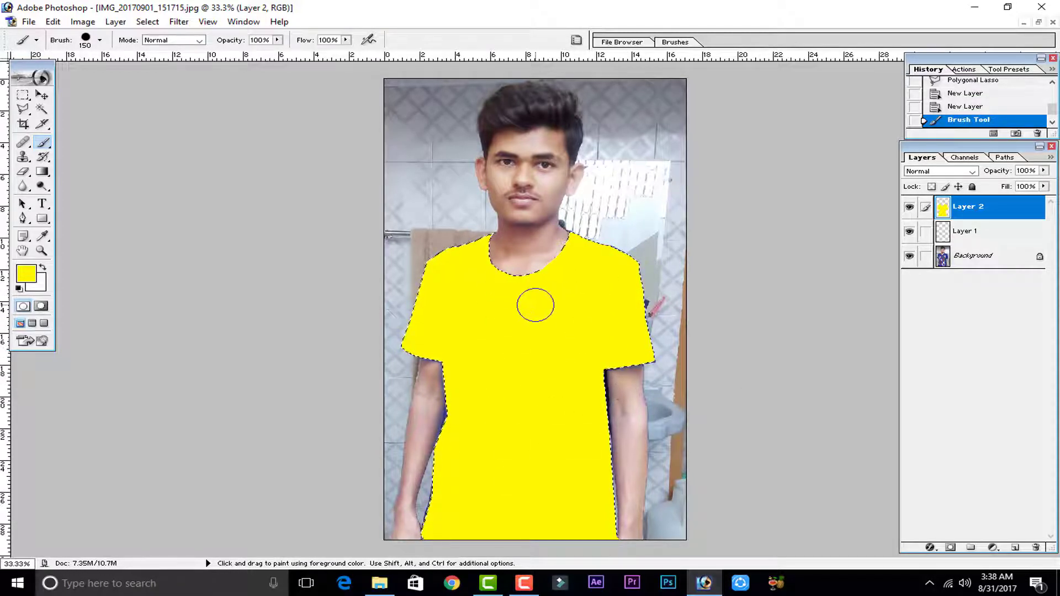
# Set the yellow-painted layer's blending mode to Color and brush once more over the chest print
pyautogui.click(926, 173)
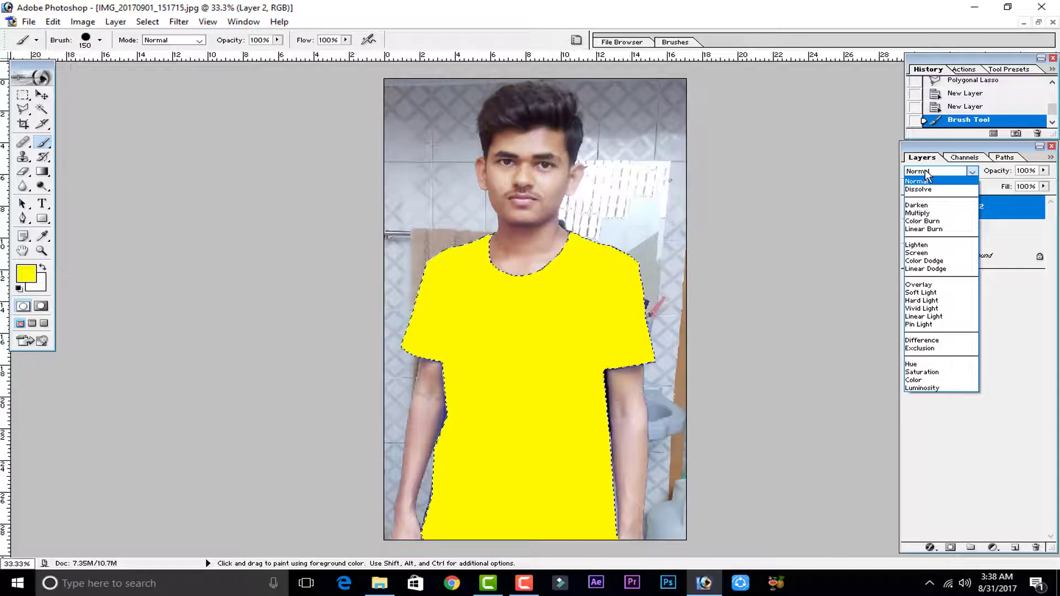
pyautogui.click(918, 380)
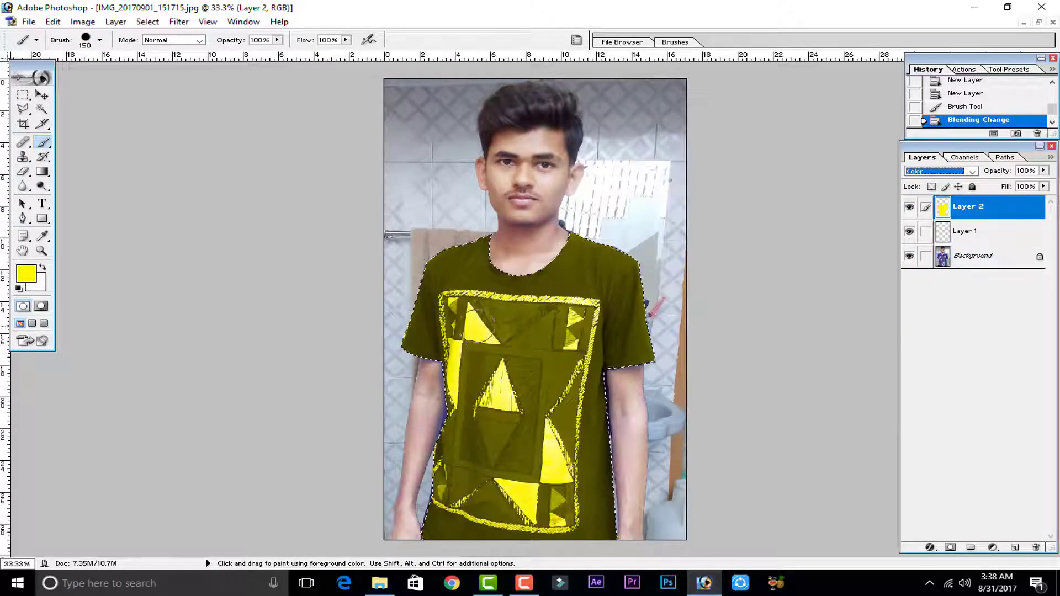
pyautogui.moveTo(568, 326)
pyautogui.mouseDown()
pyautogui.moveTo(591, 309)
pyautogui.moveTo(490, 328)
pyautogui.moveTo(519, 323)
pyautogui.mouseUp()
pyautogui.click(908, 171)
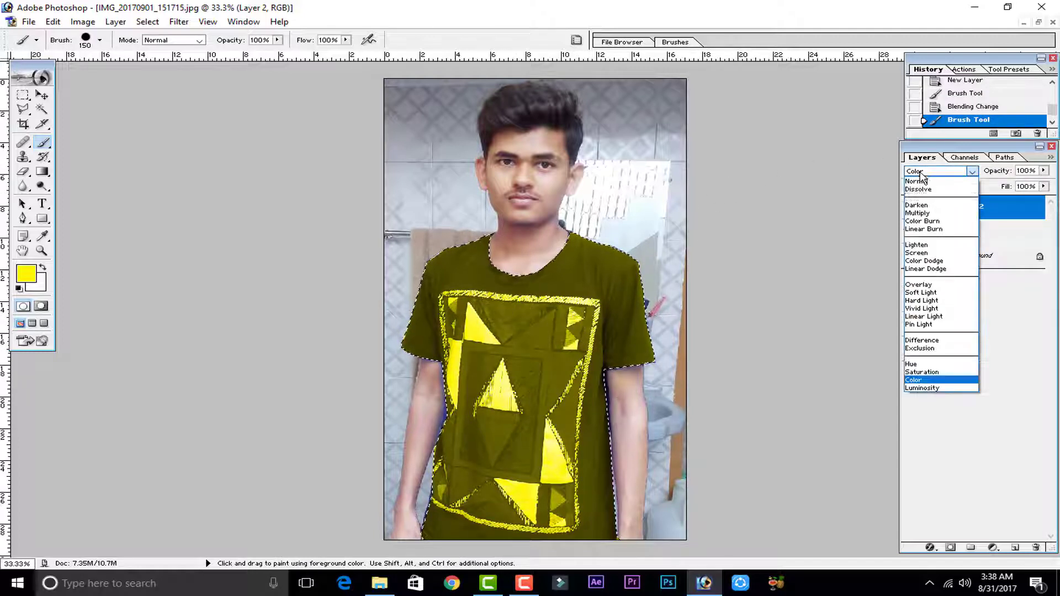
pyautogui.click(918, 379)
# Set the foreground colour to dark blue 001D67 and repaint the entire selected T-shirt with the brush
pyautogui.click(31, 276)
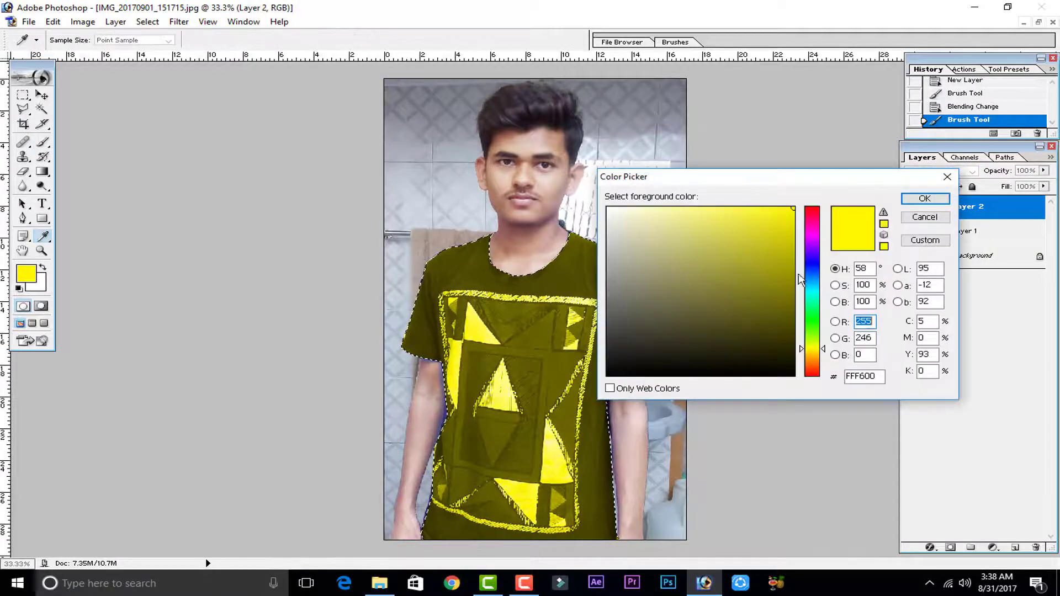
pyautogui.click(519, 311)
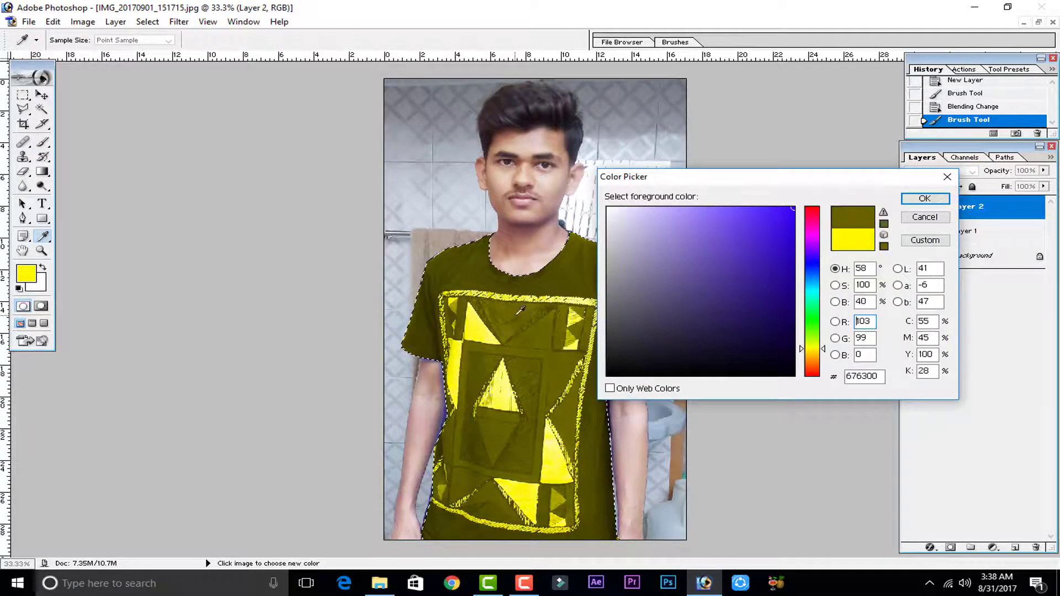
pyautogui.click(812, 271)
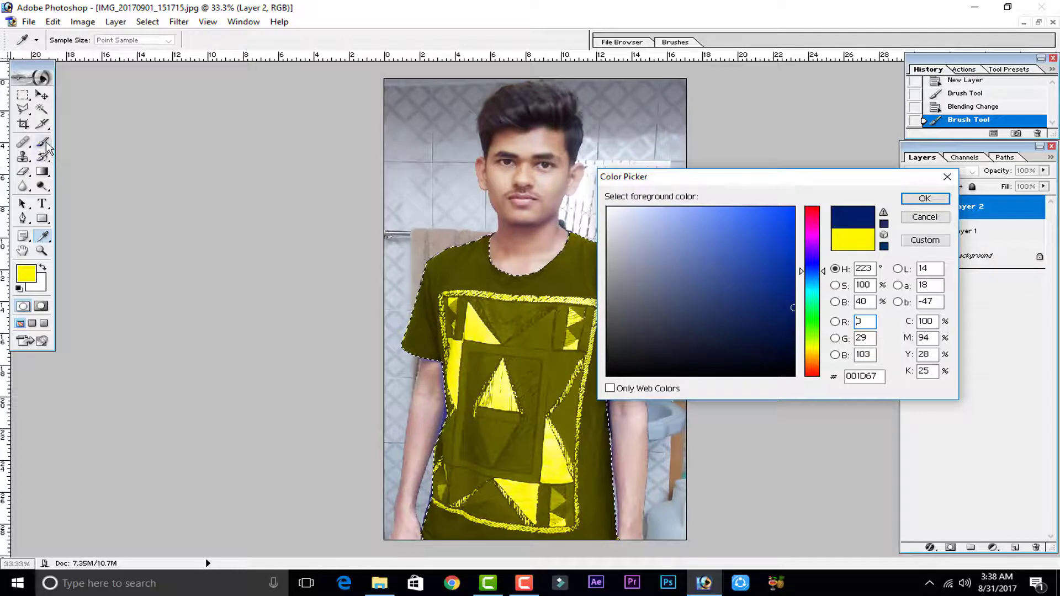
pyautogui.click(923, 199)
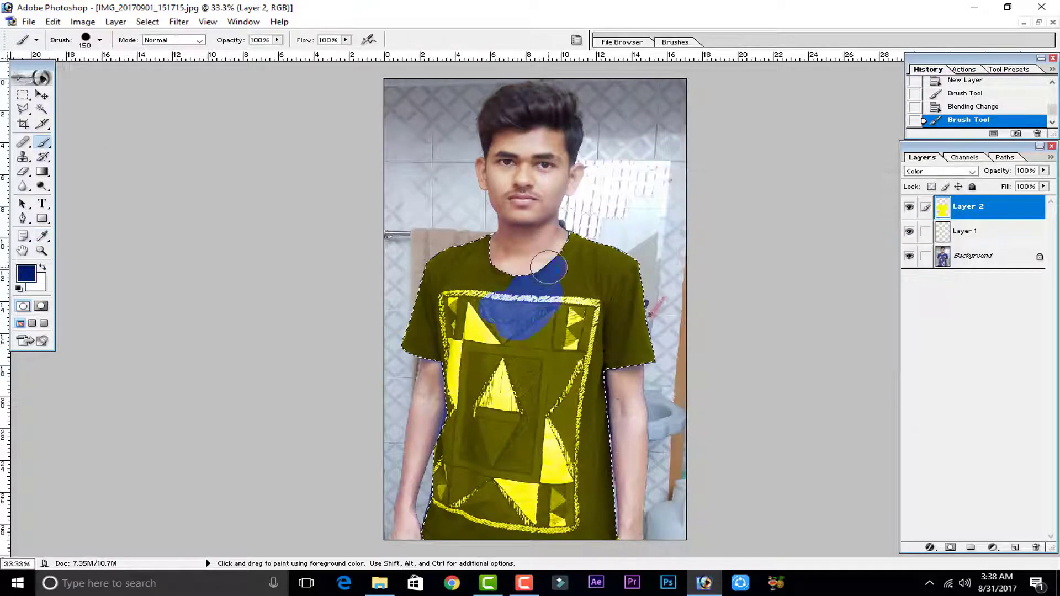
pyautogui.moveTo(591, 268)
pyautogui.mouseDown()
pyautogui.moveTo(633, 352)
pyautogui.moveTo(603, 351)
pyautogui.moveTo(611, 282)
pyautogui.moveTo(602, 302)
pyautogui.mouseUp()
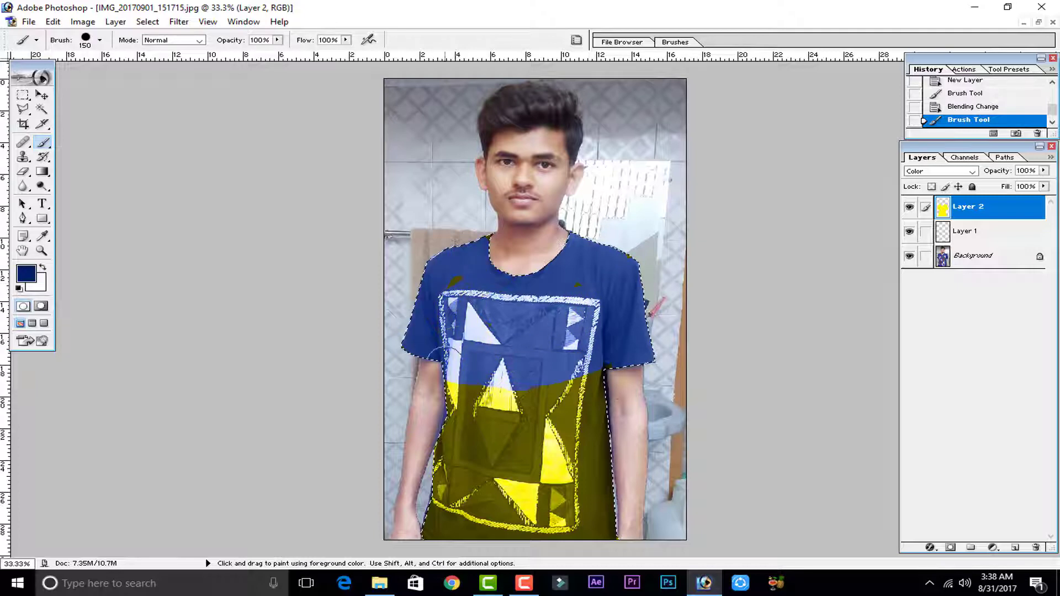
pyautogui.moveTo(418, 437)
pyautogui.mouseDown()
pyautogui.moveTo(505, 444)
pyautogui.moveTo(366, 377)
pyautogui.moveTo(452, 440)
pyautogui.moveTo(619, 490)
pyautogui.moveTo(457, 451)
pyautogui.moveTo(695, 548)
pyautogui.moveTo(540, 515)
pyautogui.moveTo(496, 474)
pyautogui.moveTo(442, 522)
pyautogui.moveTo(470, 521)
pyautogui.mouseUp()
pyautogui.moveTo(456, 276); pyautogui.dragTo(447, 277)
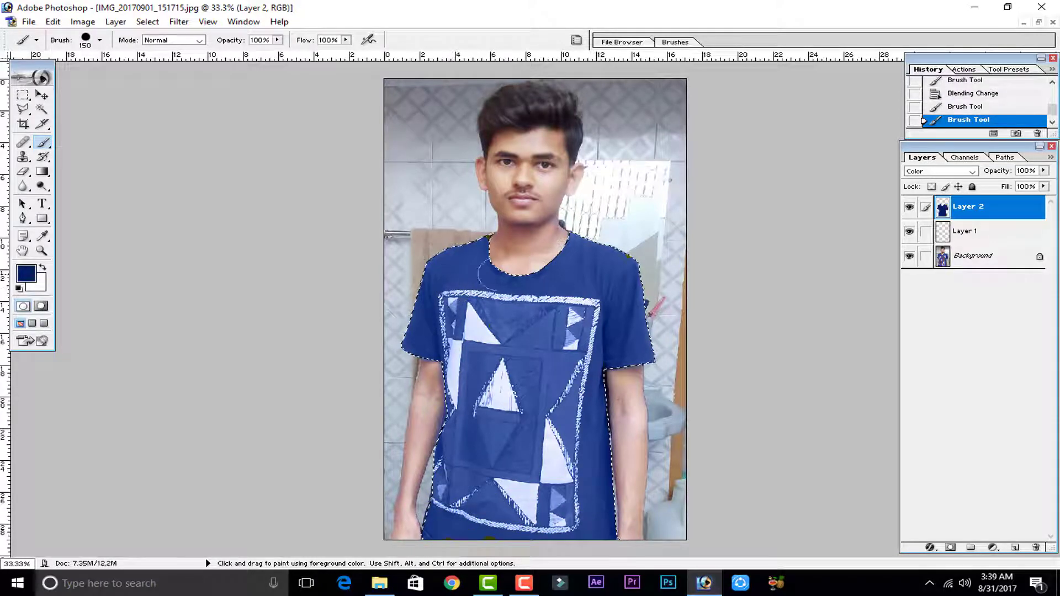
# Set the foreground colour to green 006735 and brush over the whole selected T-shirt on the Color-blended layer
pyautogui.click(46, 144)
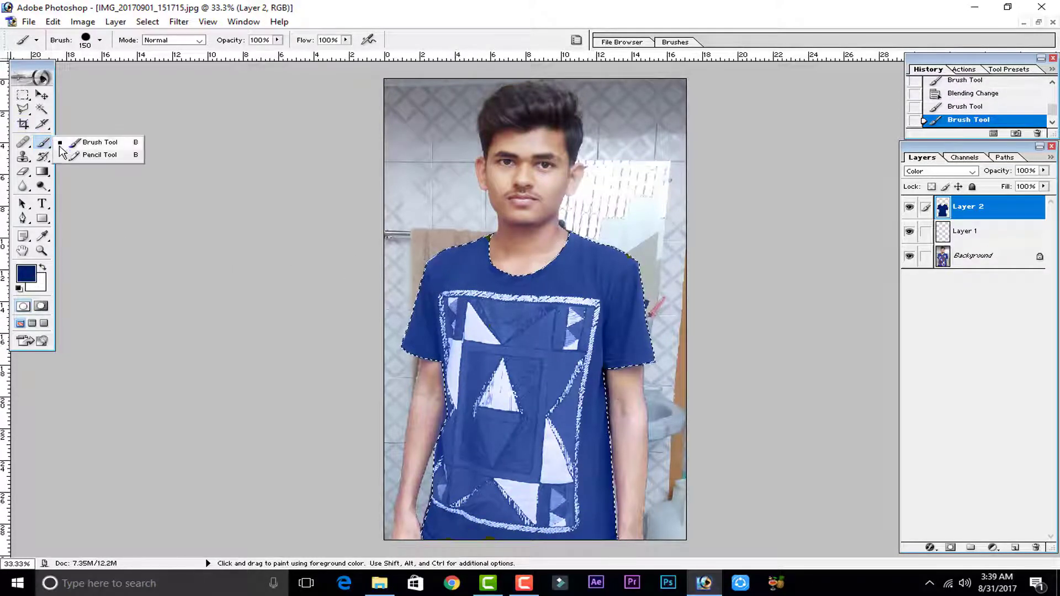
pyautogui.click(26, 274)
pyautogui.moveTo(796, 270); pyautogui.dragTo(807, 305)
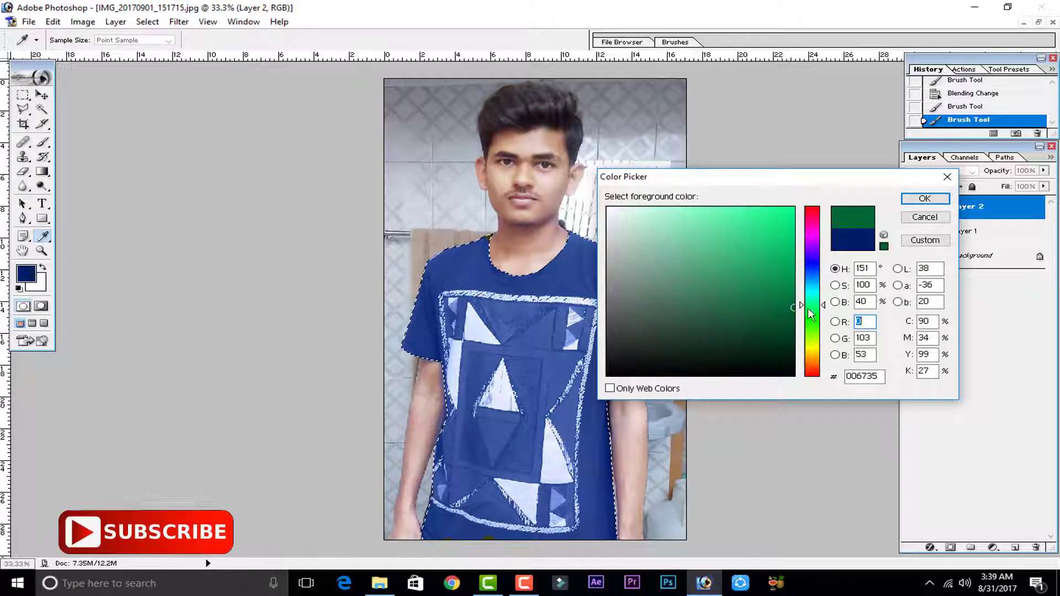
pyautogui.click(916, 205)
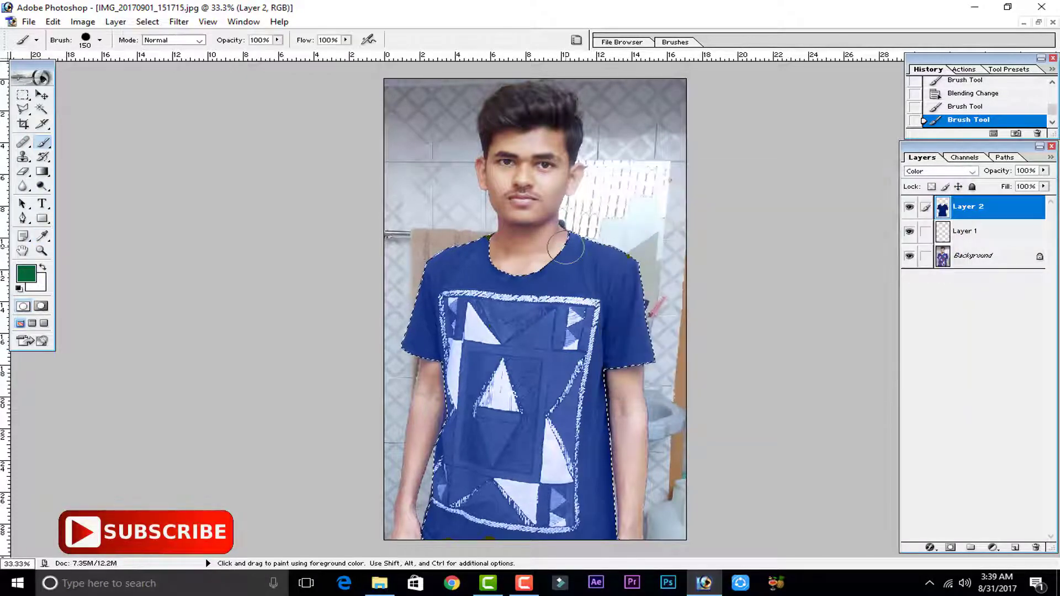
pyautogui.moveTo(596, 251)
pyautogui.mouseDown()
pyautogui.moveTo(549, 273)
pyautogui.moveTo(436, 278)
pyautogui.moveTo(420, 342)
pyautogui.moveTo(458, 301)
pyautogui.moveTo(472, 331)
pyautogui.moveTo(571, 345)
pyautogui.moveTo(628, 282)
pyautogui.moveTo(619, 306)
pyautogui.moveTo(635, 301)
pyautogui.moveTo(599, 381)
pyautogui.moveTo(670, 350)
pyautogui.moveTo(625, 245)
pyautogui.mouseUp()
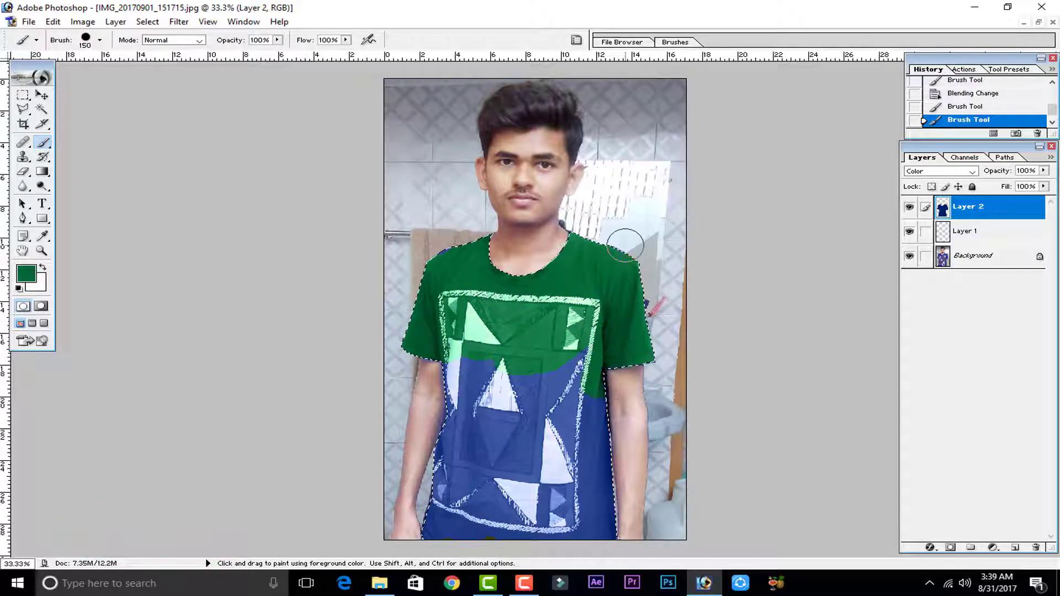
pyautogui.moveTo(593, 549)
pyautogui.mouseDown()
pyautogui.moveTo(577, 440)
pyautogui.moveTo(552, 530)
pyautogui.moveTo(461, 540)
pyautogui.moveTo(405, 527)
pyautogui.mouseUp()
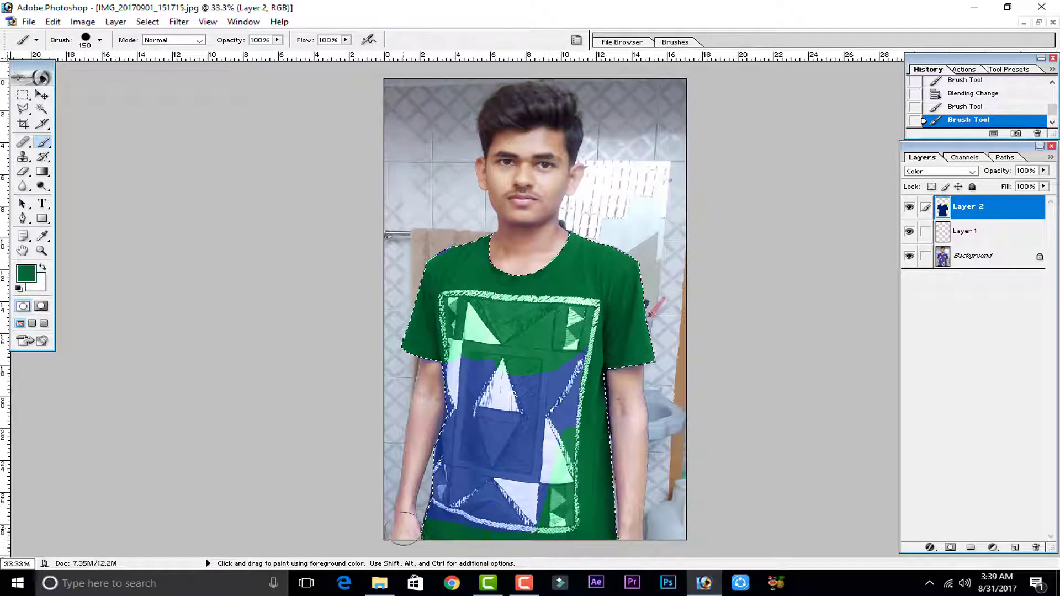
pyautogui.moveTo(472, 480); pyautogui.dragTo(431, 403)
pyautogui.moveTo(478, 353); pyautogui.dragTo(510, 387)
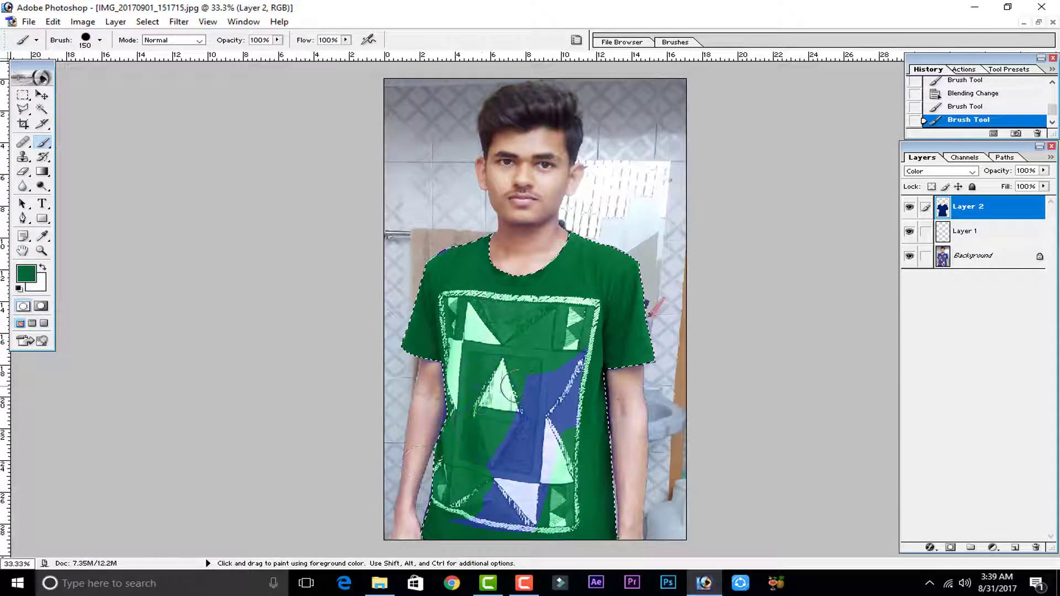
pyautogui.moveTo(518, 475)
pyautogui.mouseDown()
pyautogui.moveTo(501, 503)
pyautogui.moveTo(569, 498)
pyautogui.moveTo(548, 476)
pyautogui.moveTo(585, 433)
pyautogui.mouseUp()
# Compare the green T-shirt with the original by toggling the painted layer's visibility, leaving the layer hidden
pyautogui.click(910, 208)
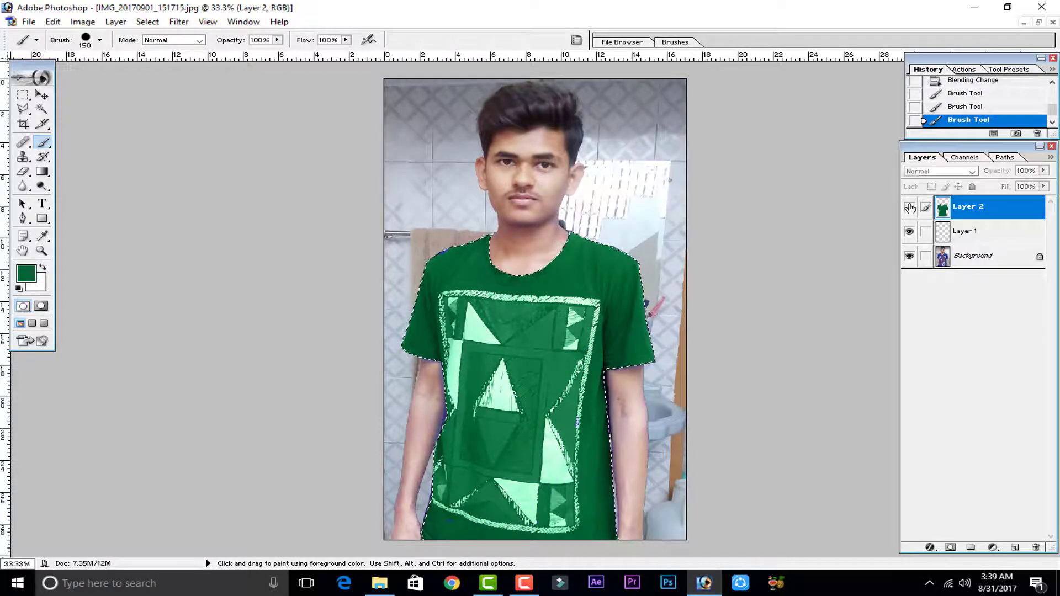
pyautogui.click(909, 207)
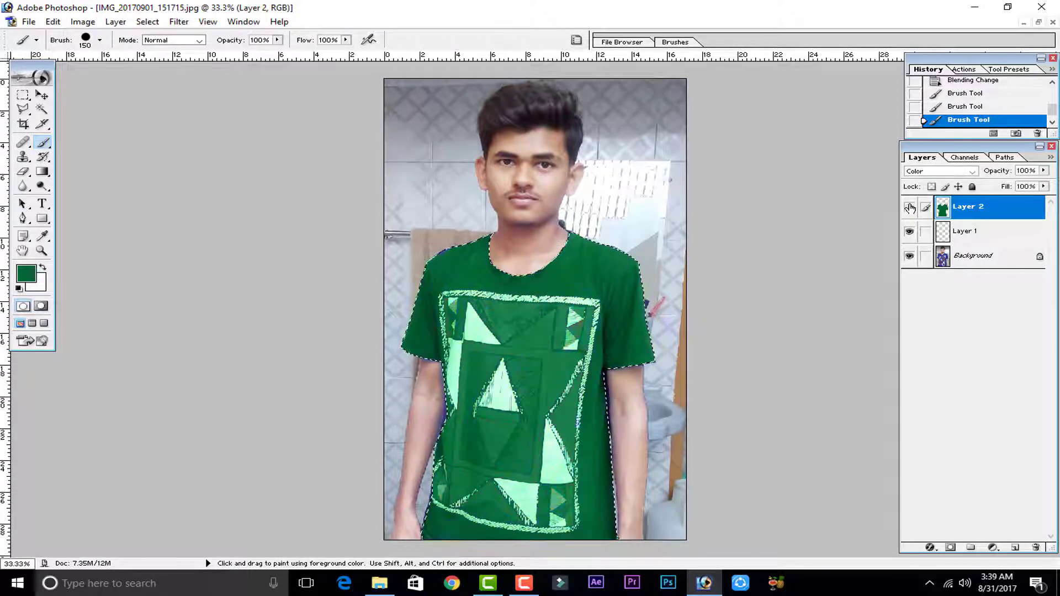
pyautogui.click(910, 207)
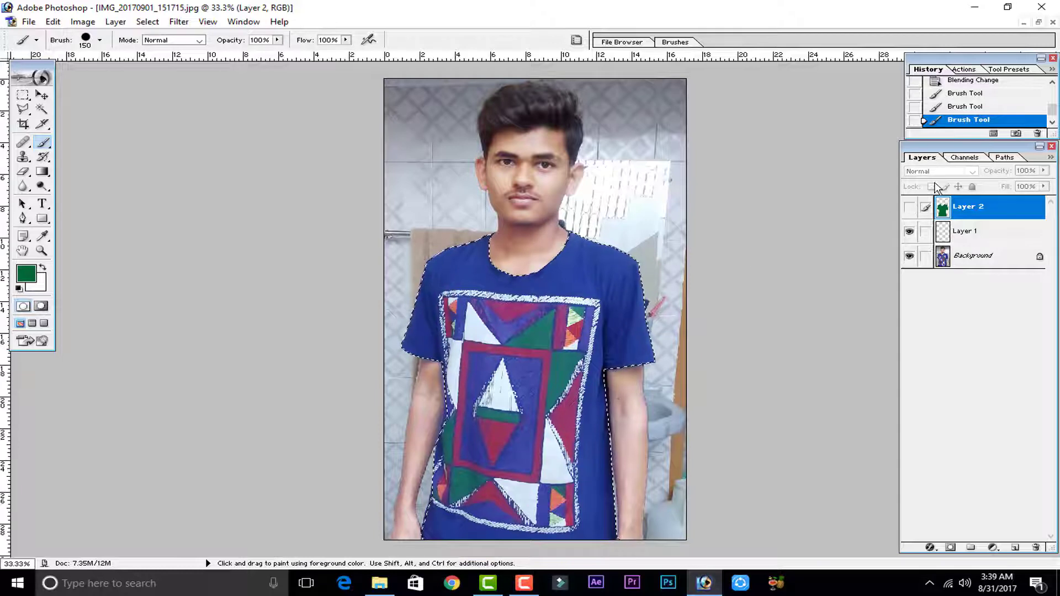
# Delete the green-painted layer and check the remaining empty layer by switching its visibility off and on
pyautogui.click(1034, 547)
pyautogui.click(475, 223)
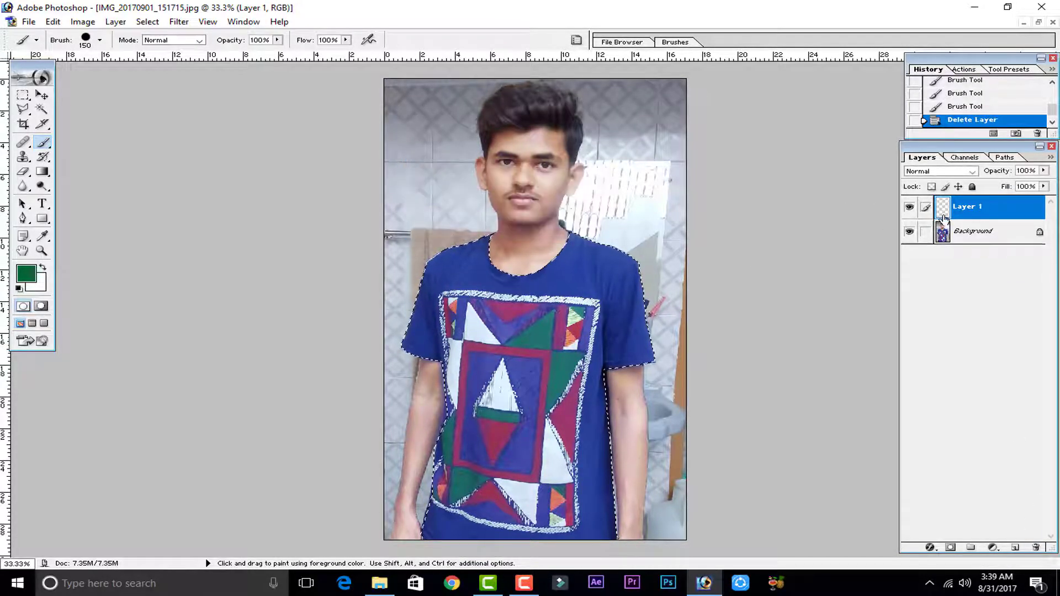
pyautogui.click(910, 207)
pyautogui.click(909, 207)
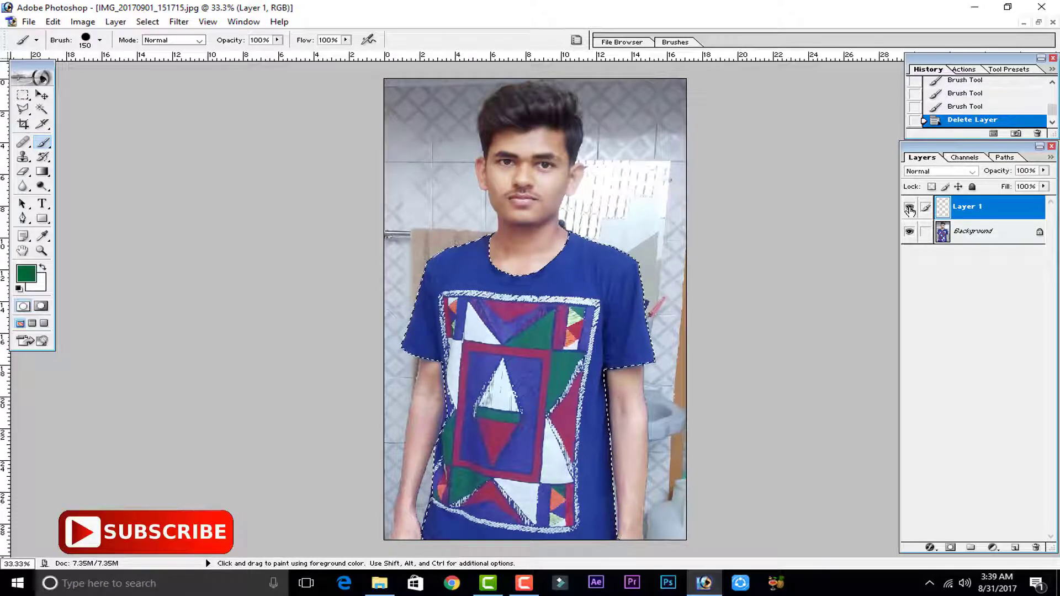
# Apply a Hue/Saturation adjustment with Hue +84 to the selected T-shirt on the Background layer, trying Colorize but leaving it off
pyautogui.click(972, 235)
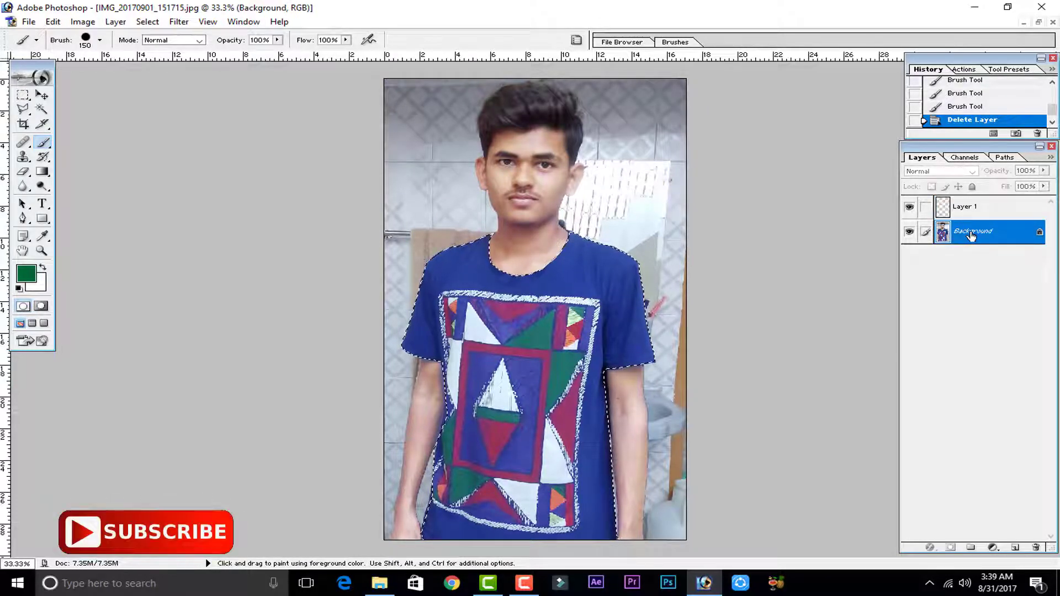
pyautogui.hotkey('ctrl', 'u')
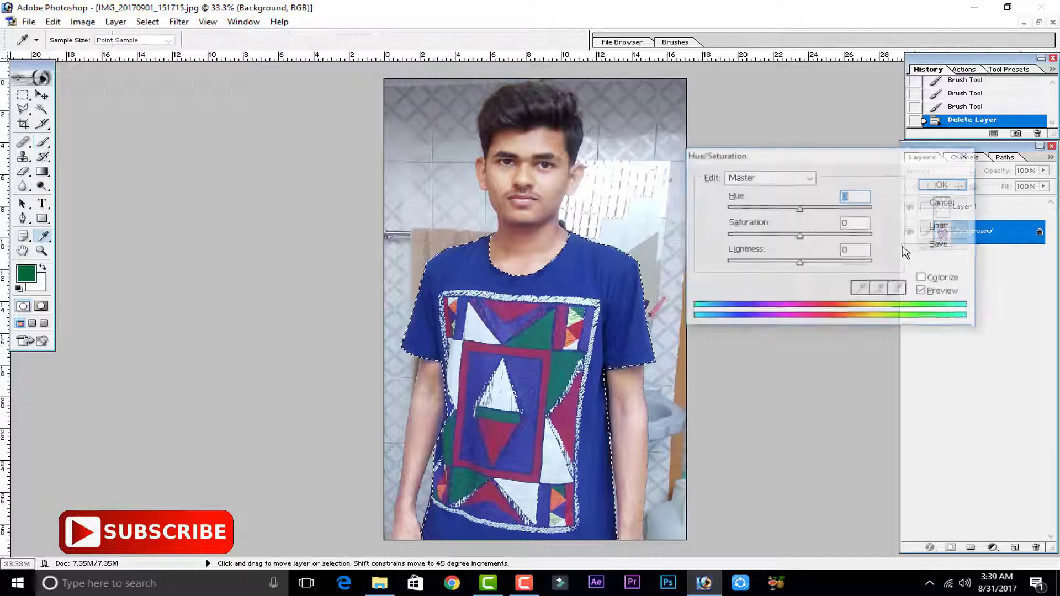
pyautogui.moveTo(799, 209); pyautogui.dragTo(844, 209)
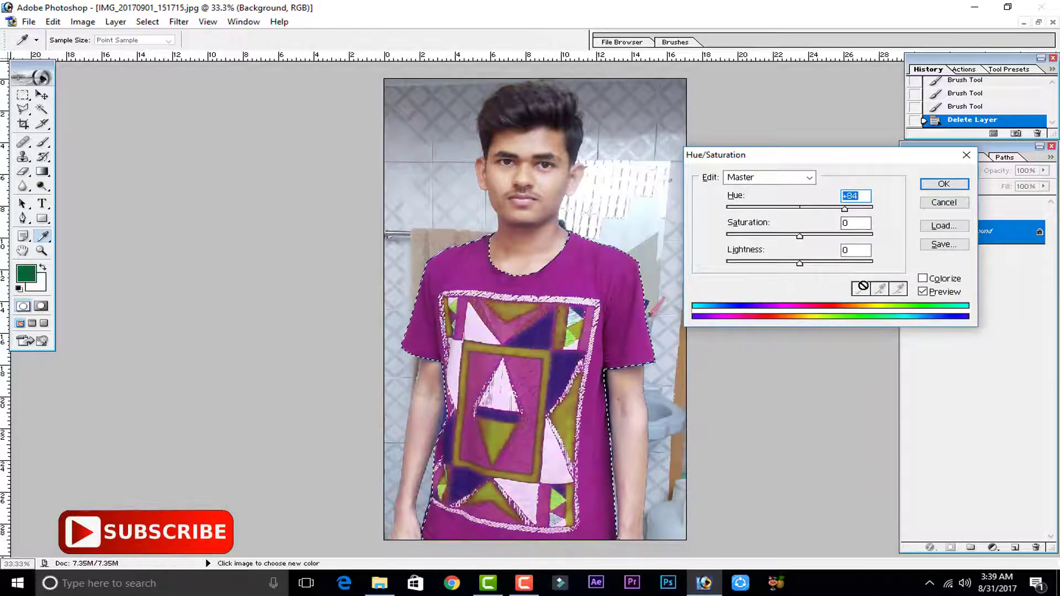
pyautogui.click(922, 278)
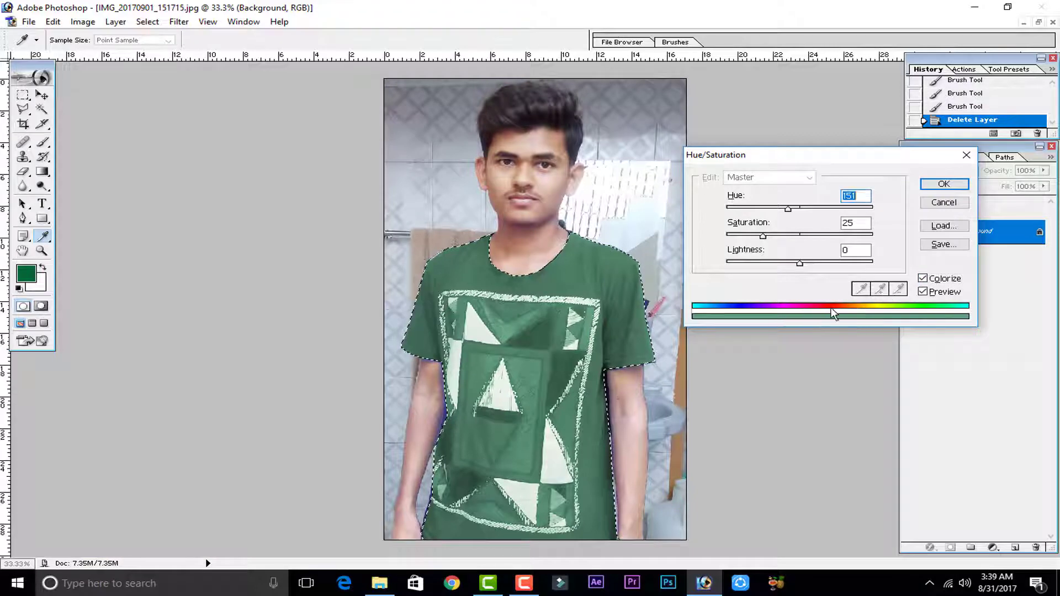
pyautogui.click(922, 279)
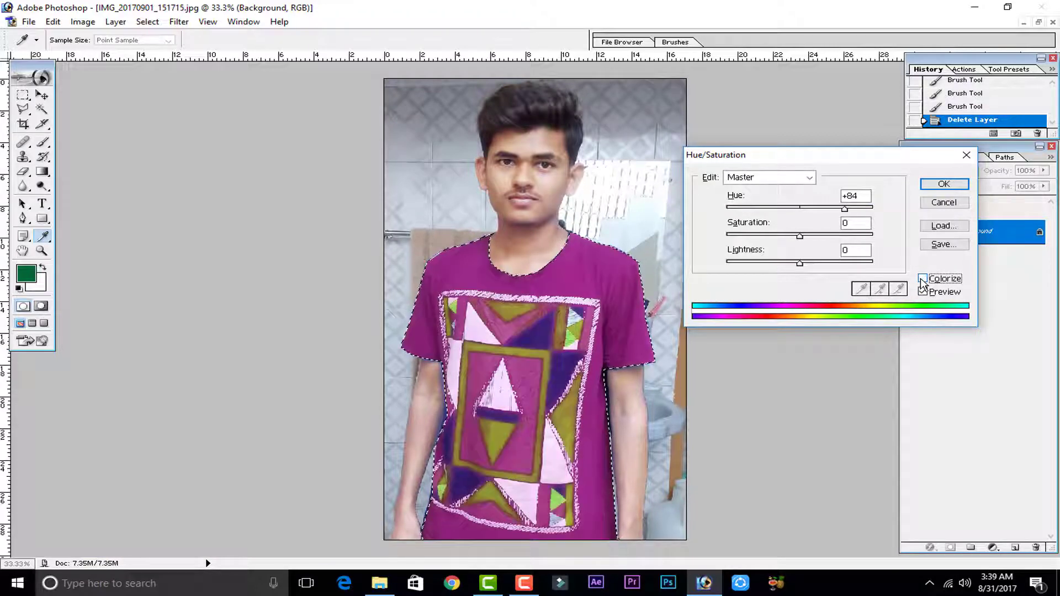
pyautogui.click(923, 292)
pyautogui.click(922, 292)
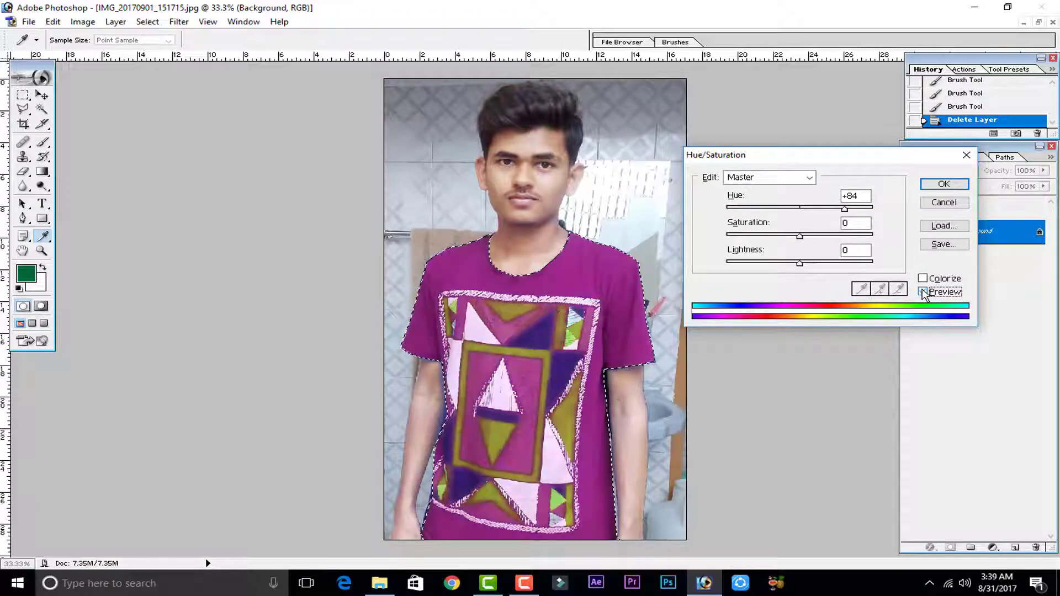
pyautogui.click(944, 185)
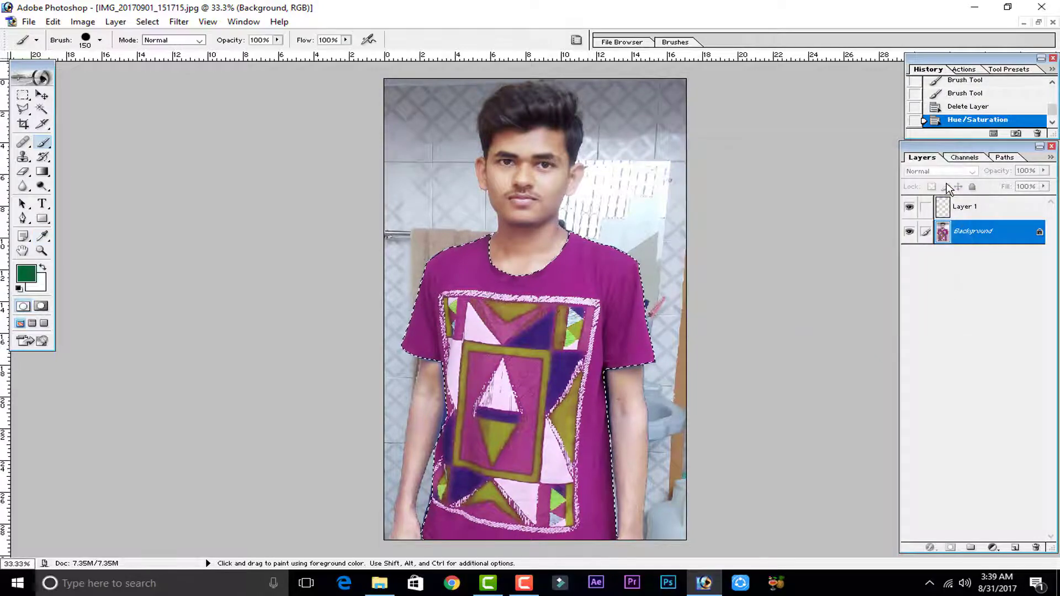